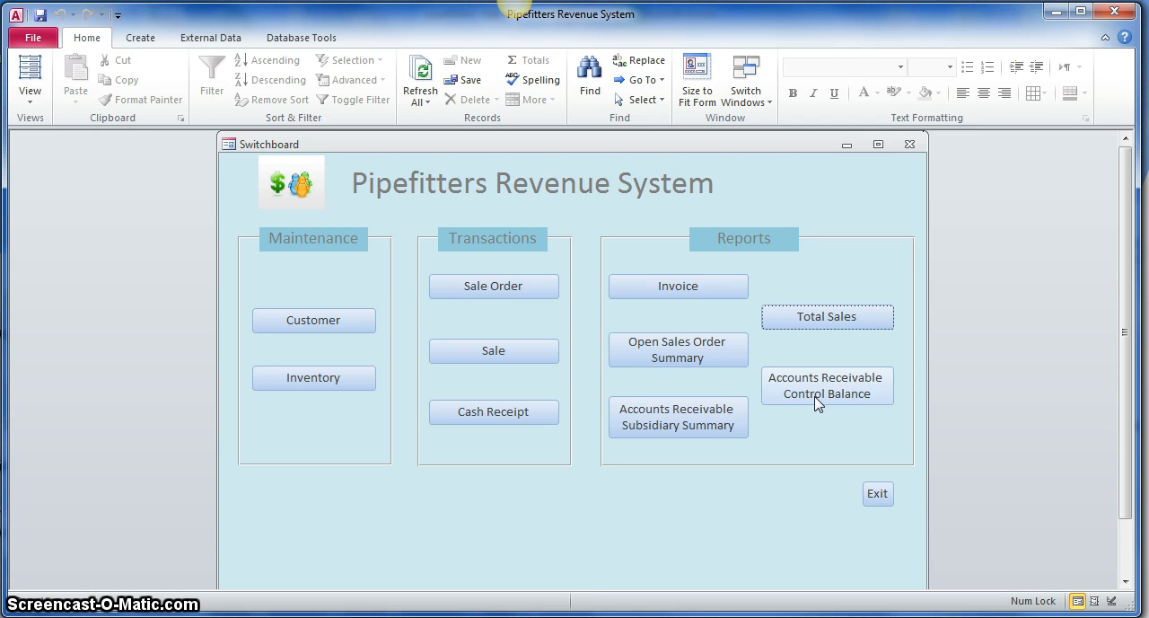
Step: Run the Accounts Receivable Control Balance report with 28/2/2010 as the End of Period Date
click(814, 391)
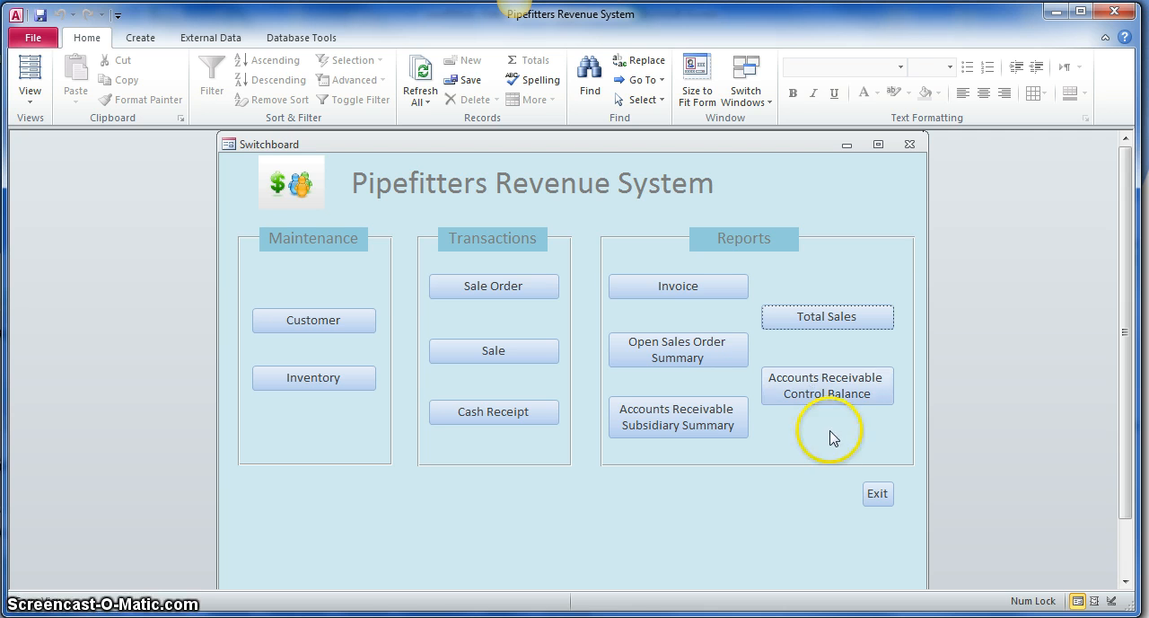
click(841, 401)
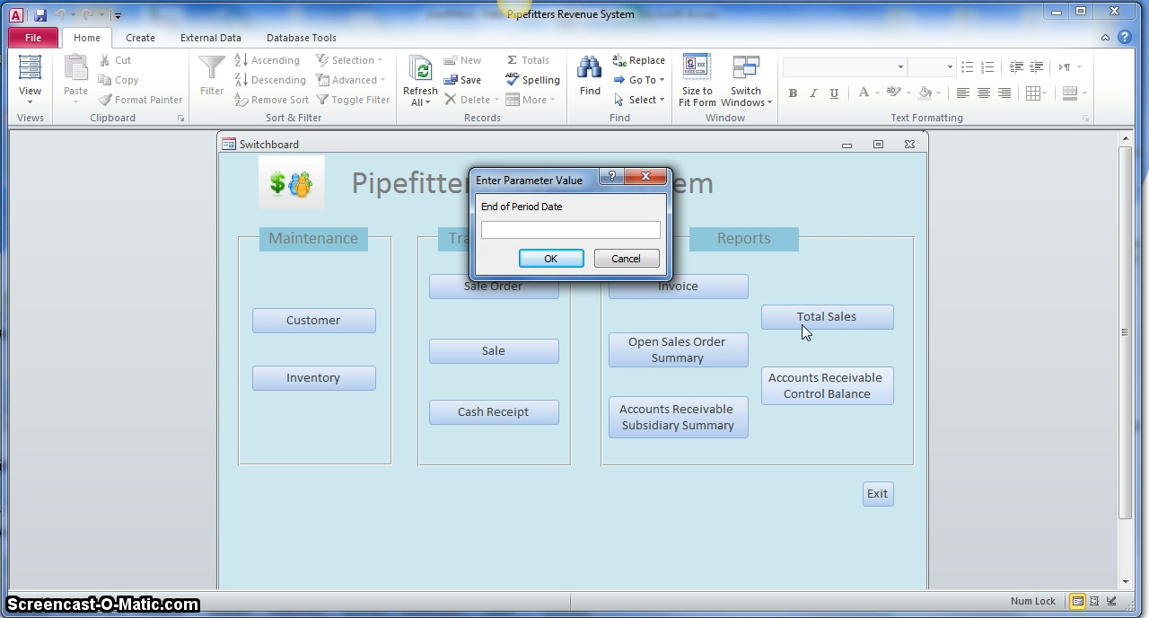
click(489, 229)
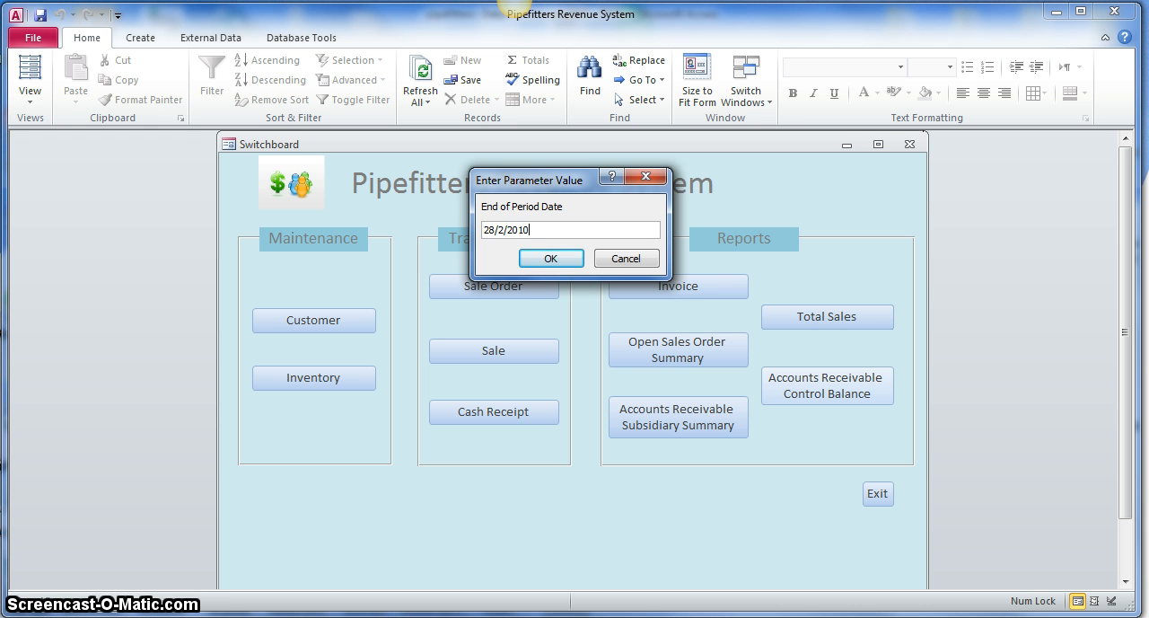
key(Return)
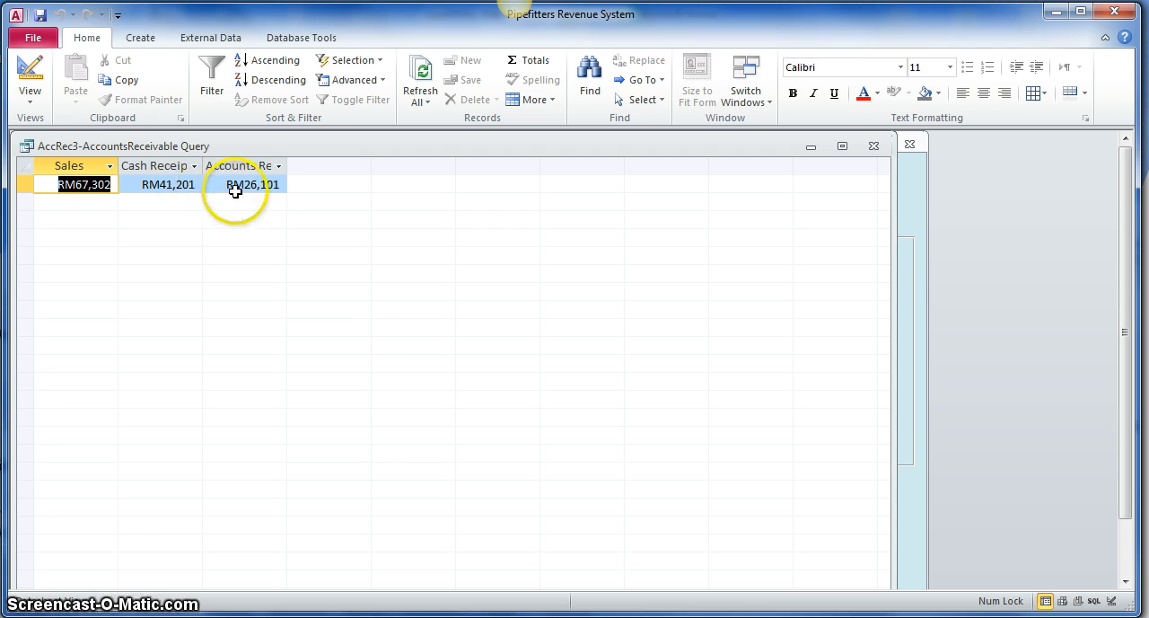
Step: Fit the Accounts Receivable and Cash Receipts columns to their headings and close the query result
double_click(287, 166)
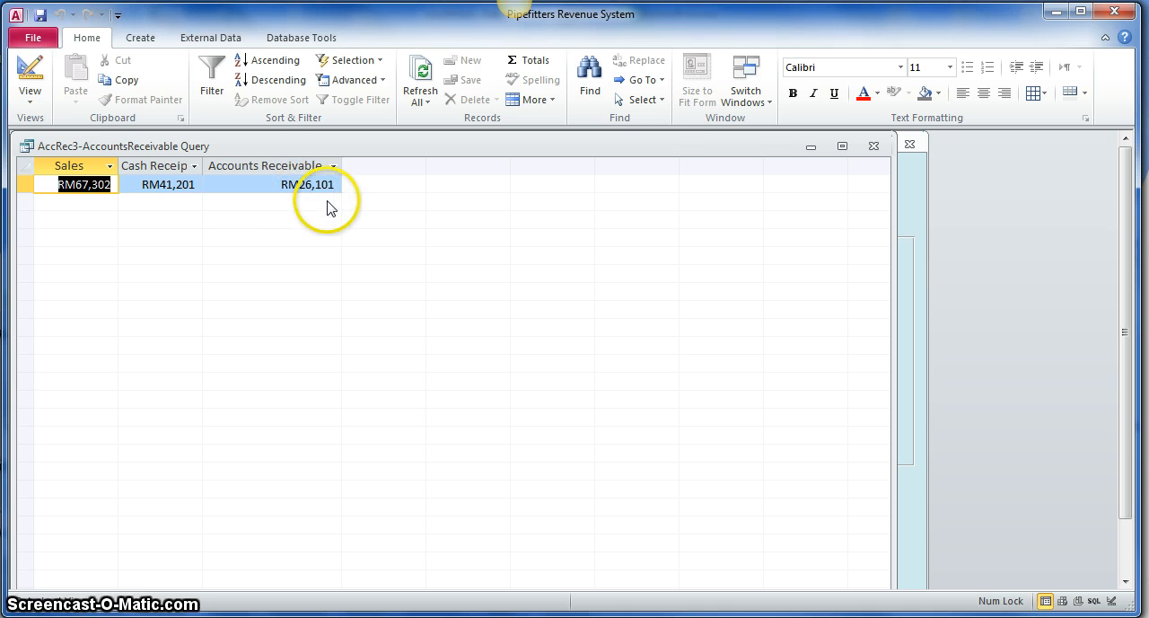
double_click(203, 166)
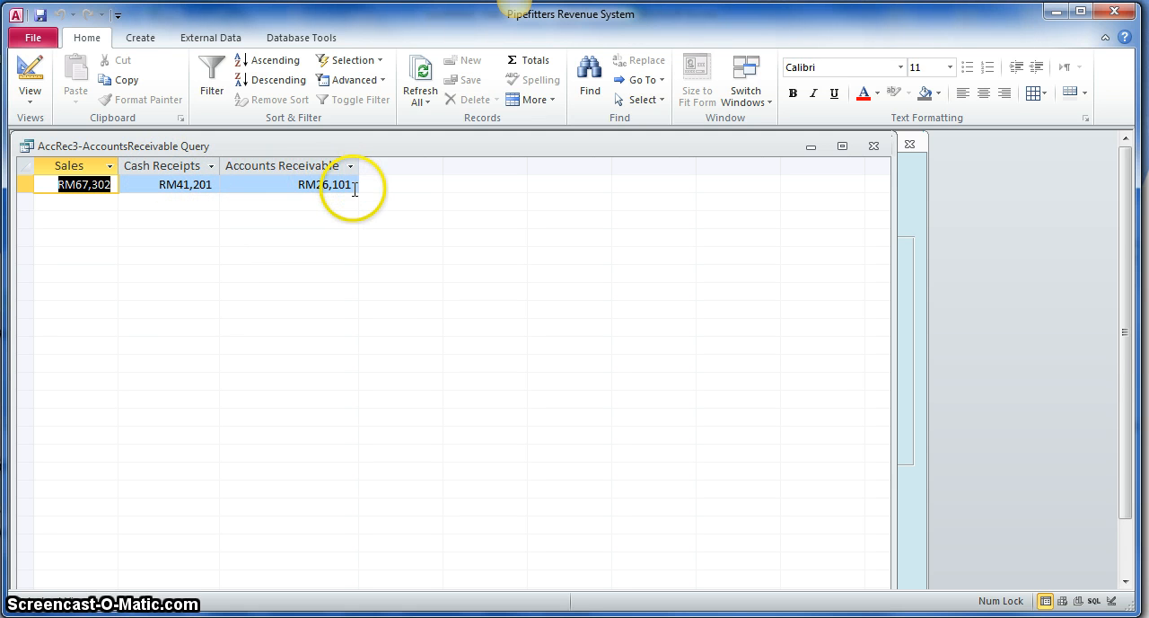
click(874, 146)
click(539, 381)
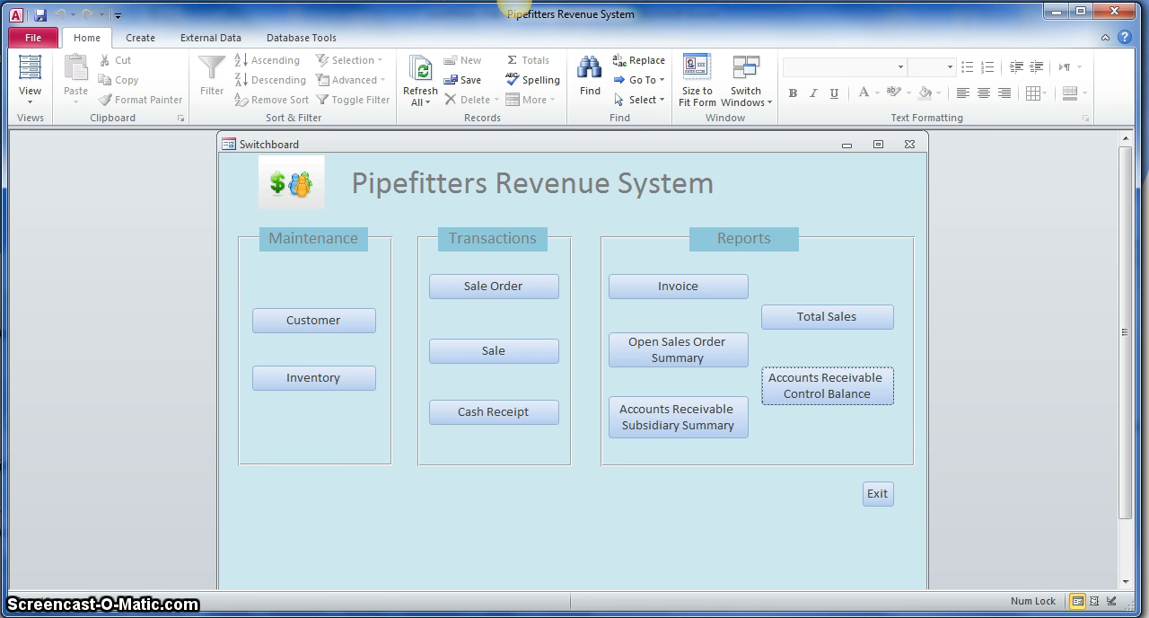
Step: Switch to the pipefitters database without the switchboard and copy the Sales1-Sales Query
click(92, 525)
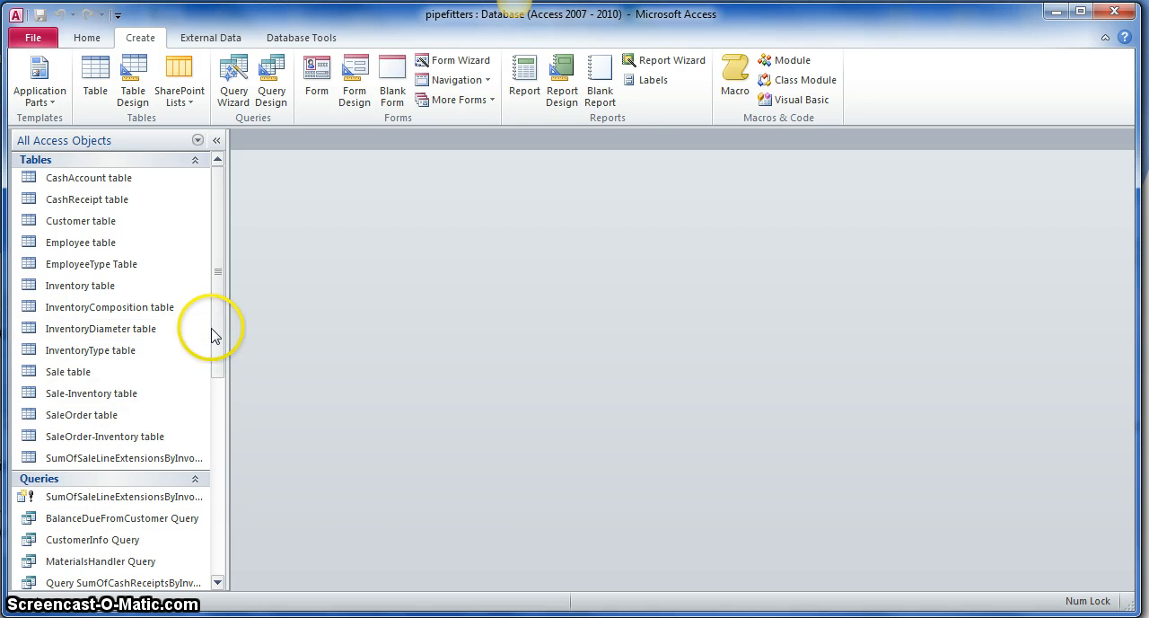
drag(218, 336, 223, 551)
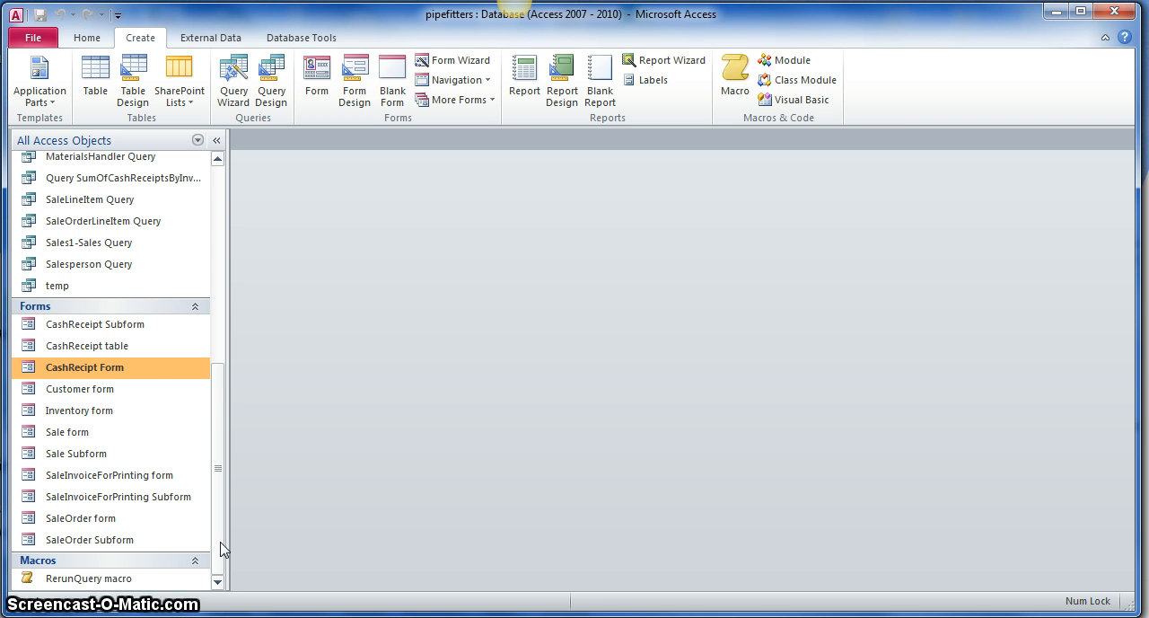
click(235, 522)
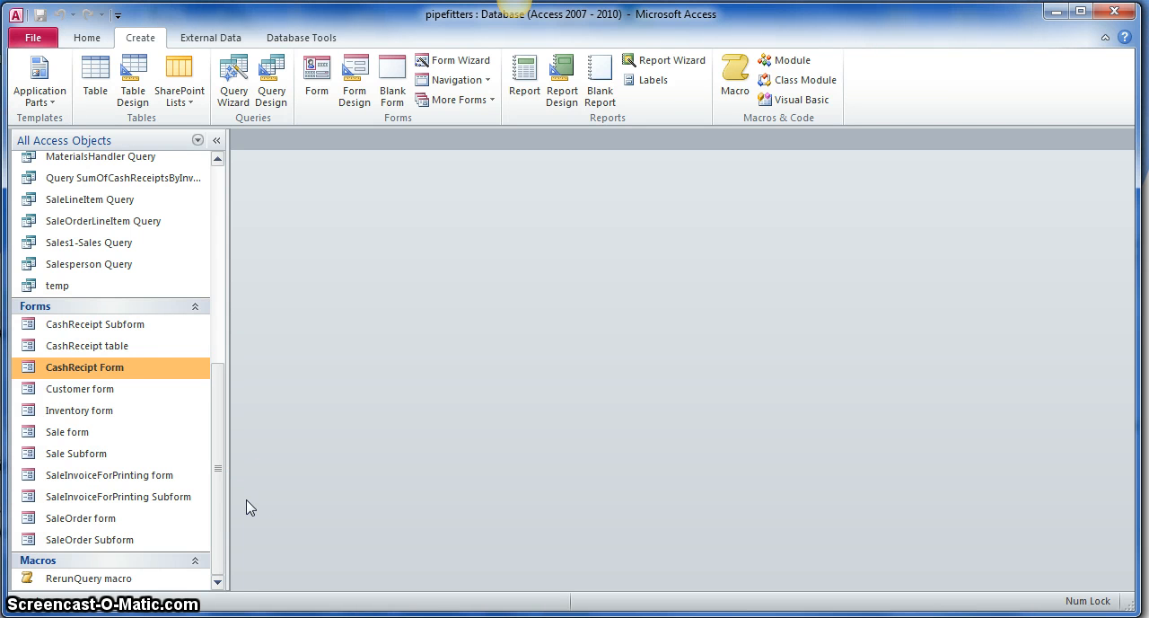
click(221, 493)
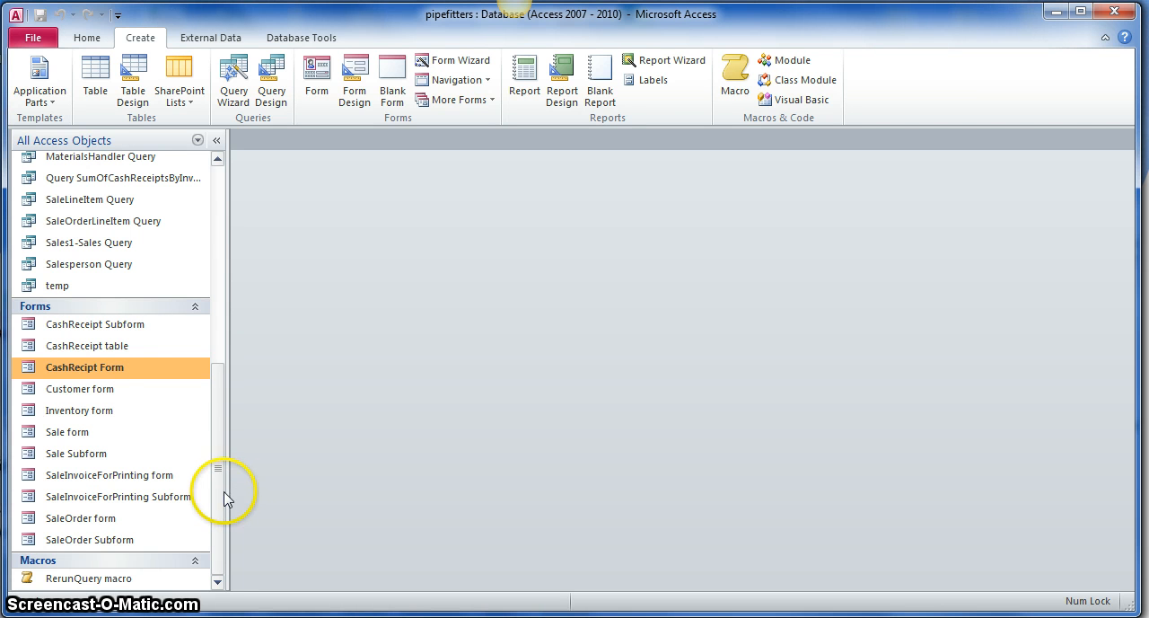
drag(219, 493, 226, 395)
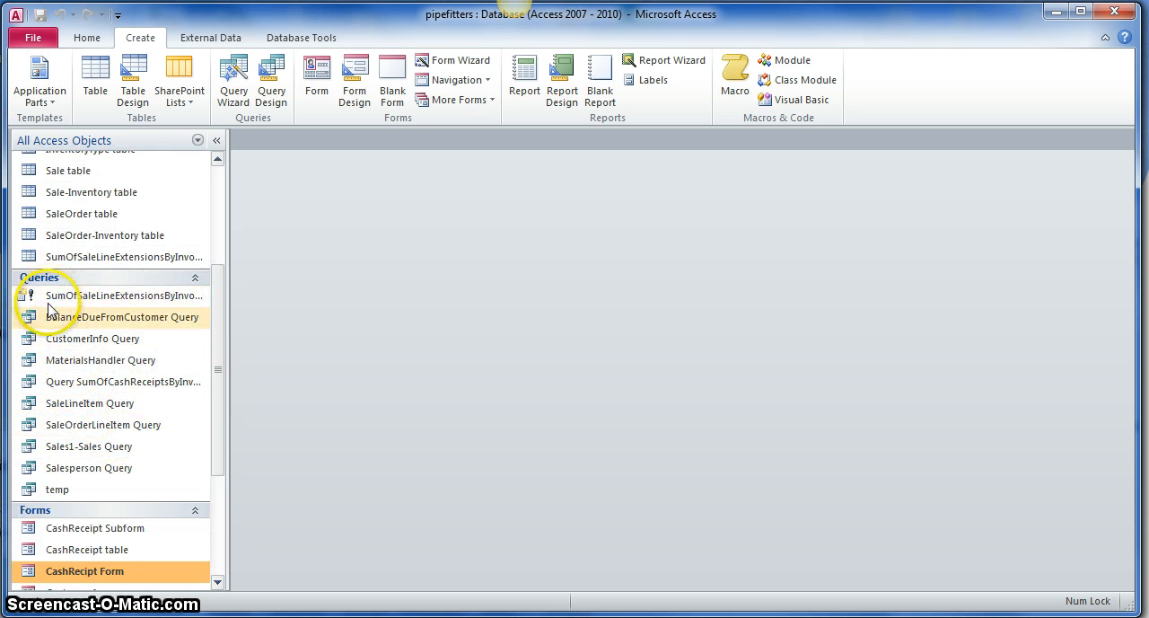
click(96, 453)
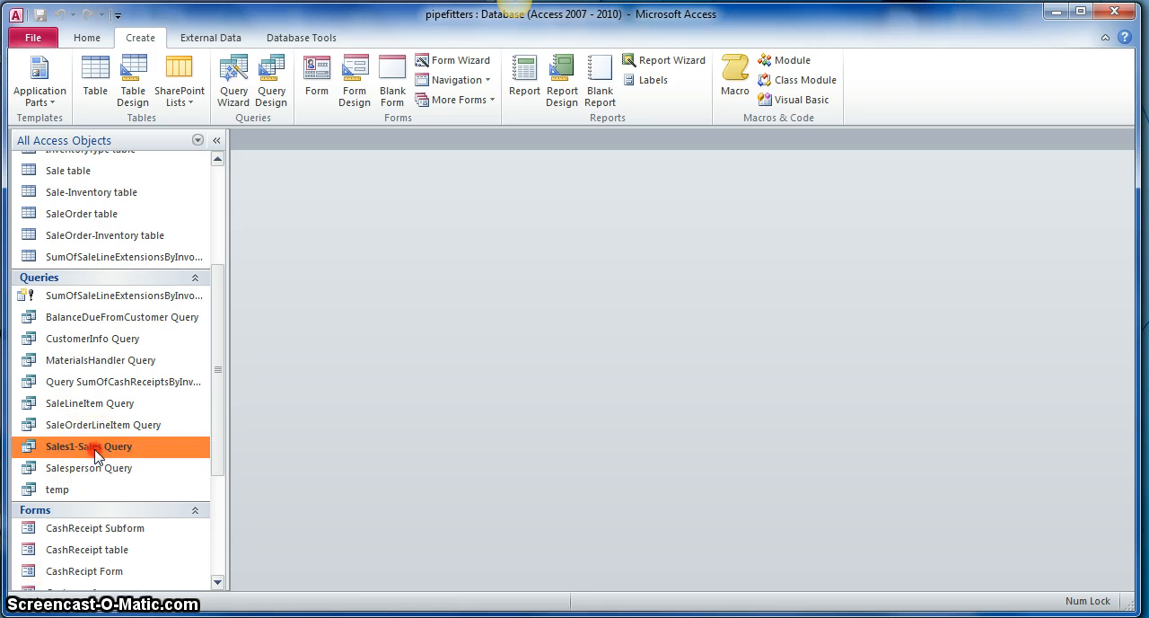
right_click(96, 453)
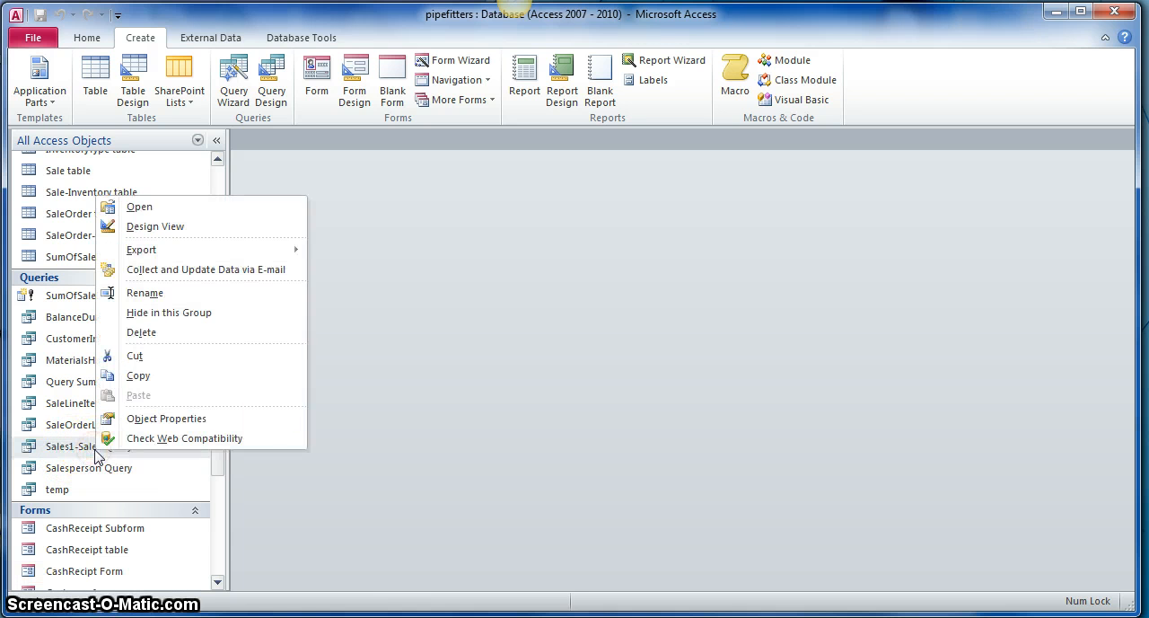
click(146, 381)
Step: Paste the copied query under the name AccRec1-SumOfSales Query
right_click(147, 474)
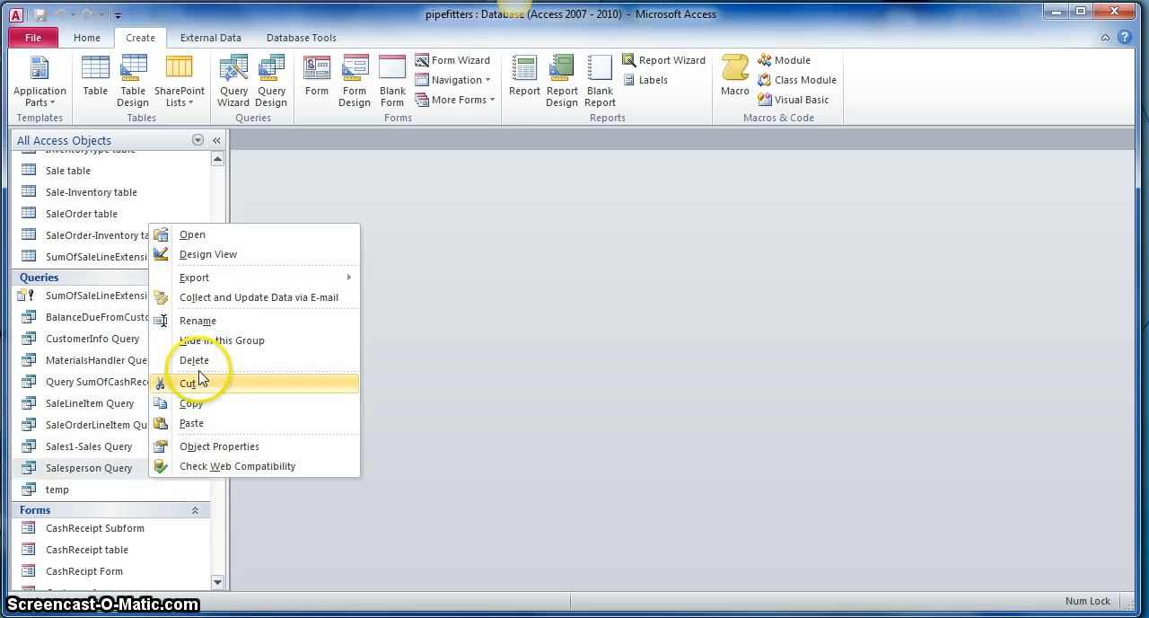
click(192, 422)
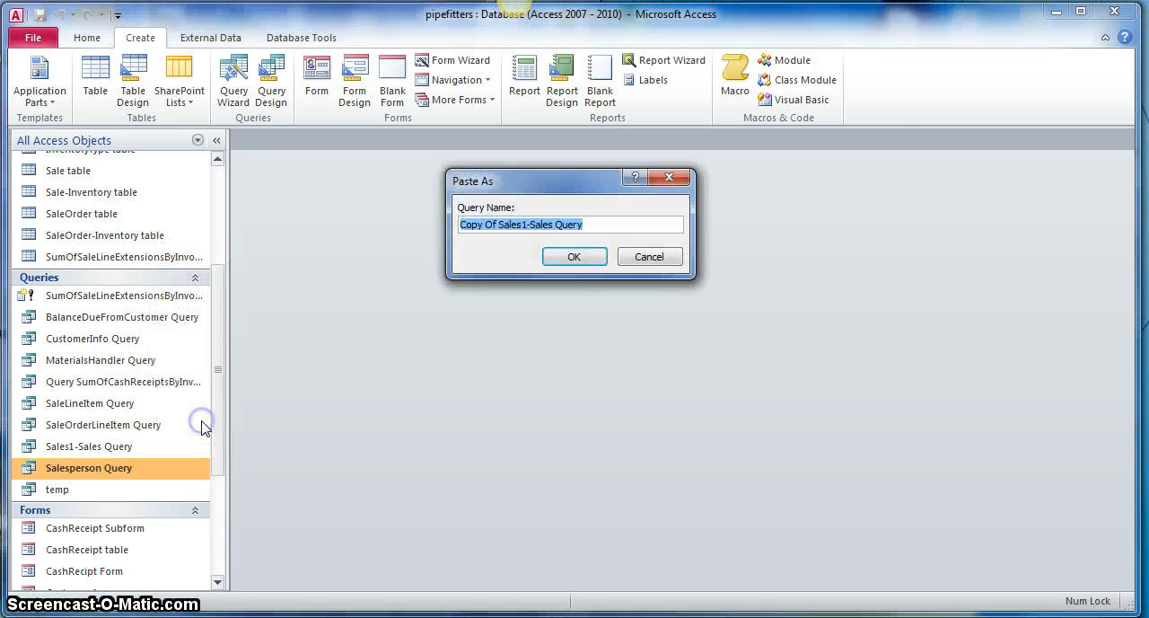
click(504, 226)
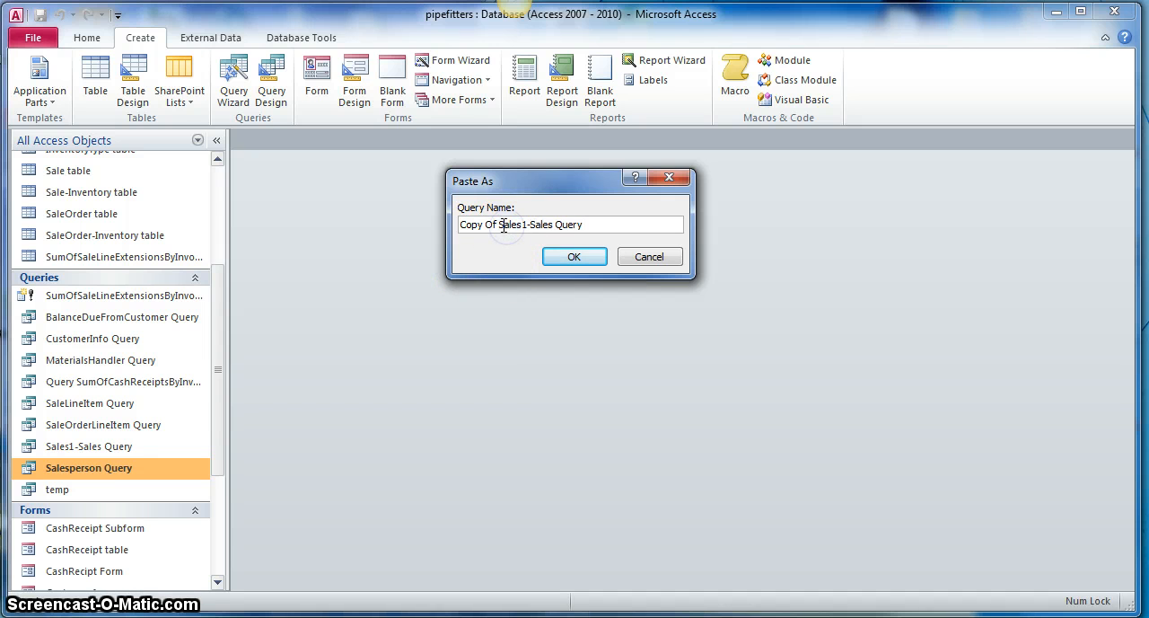
click(500, 225)
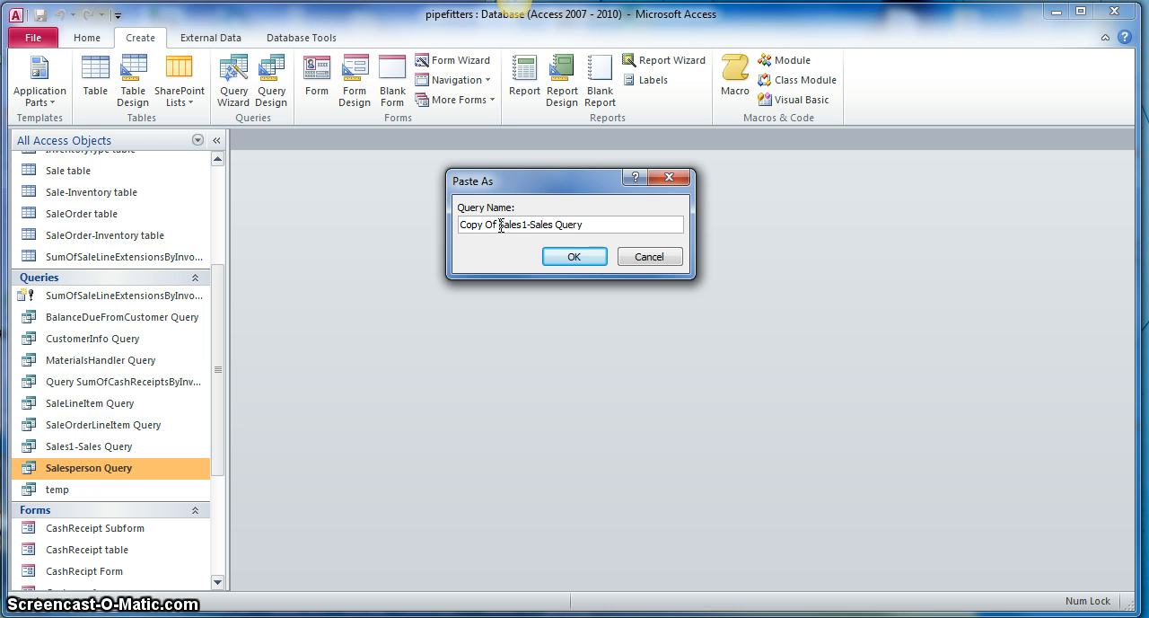
key(BackSpace)
key(BackSpace)
key(BackSpace)
key(BackSpace)
key(BackSpace)
key(BackSpace)
key(BackSpace)
key(BackSpace)
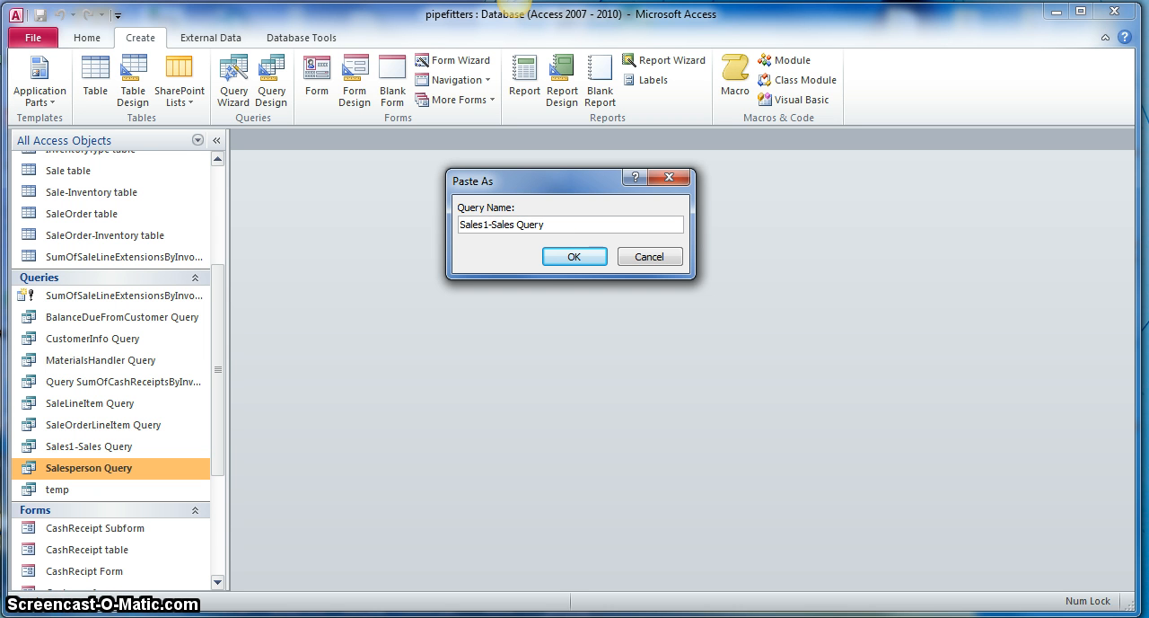
key(Delete)
key(Delete)
key(Delete)
key(Delete)
key(Delete)
key(Delete)
text(Acc)
text(ec)
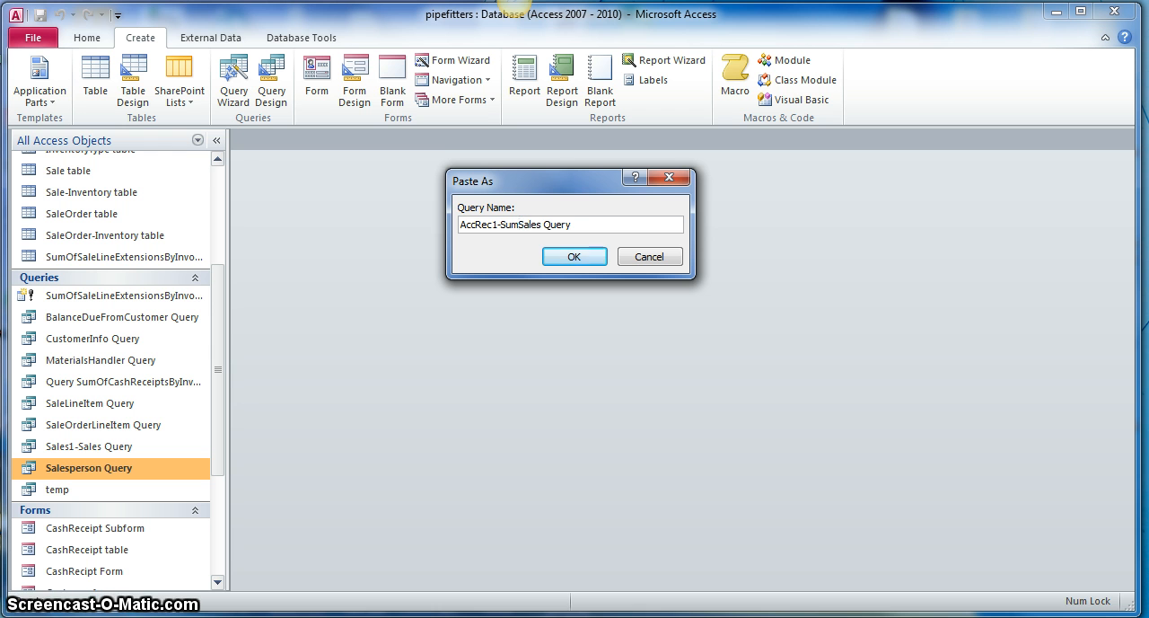
text(Of)
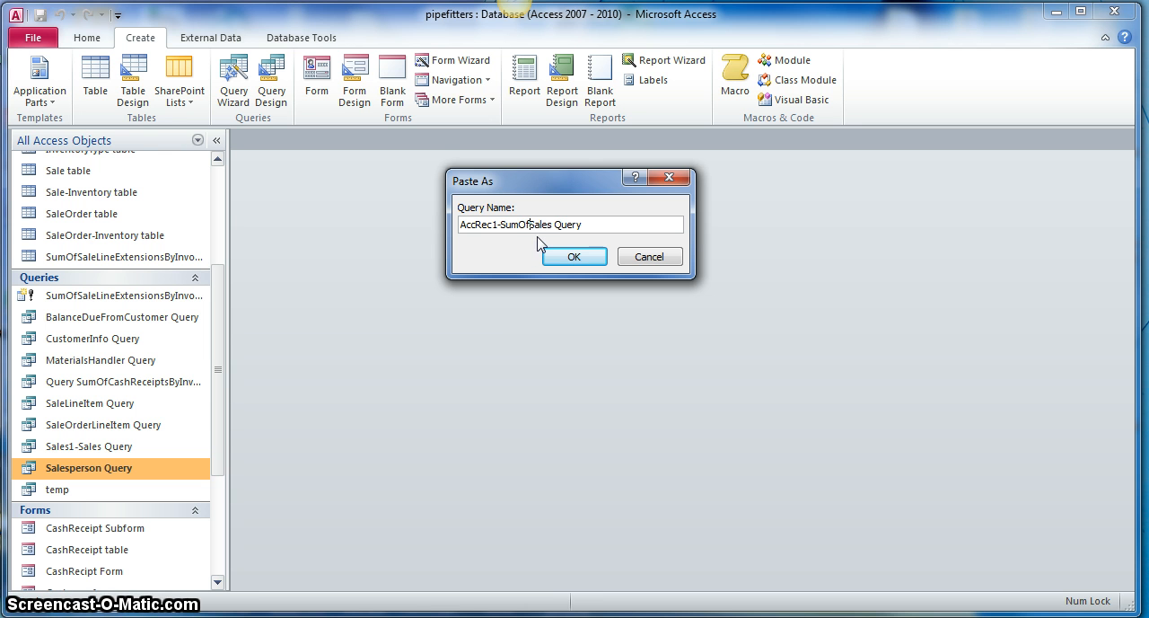
click(501, 225)
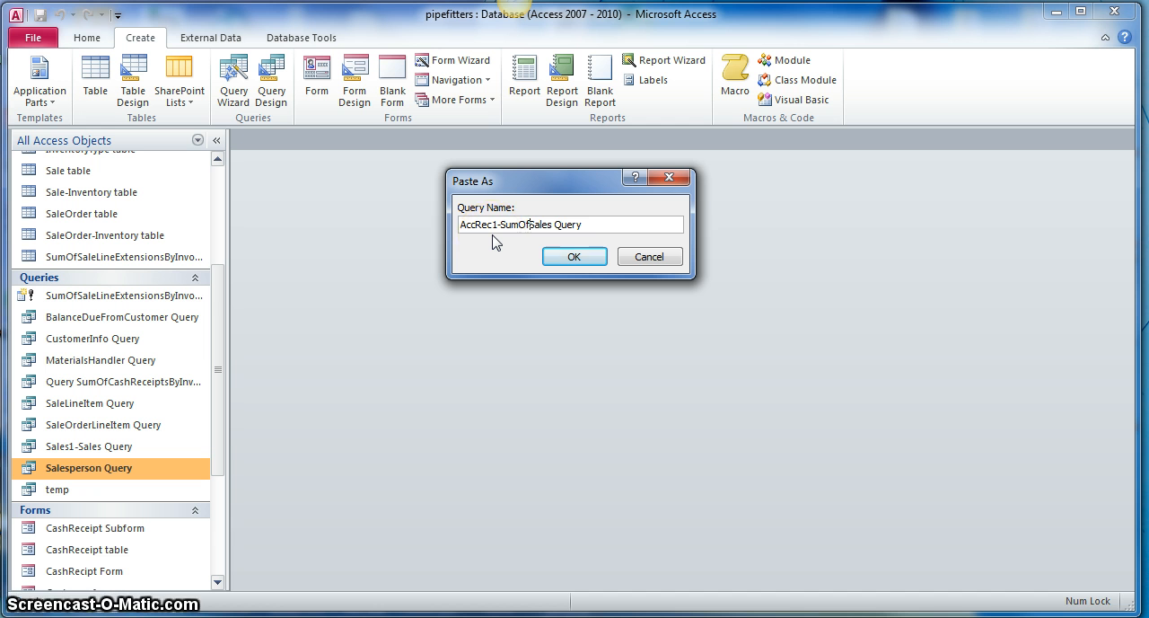
click(561, 258)
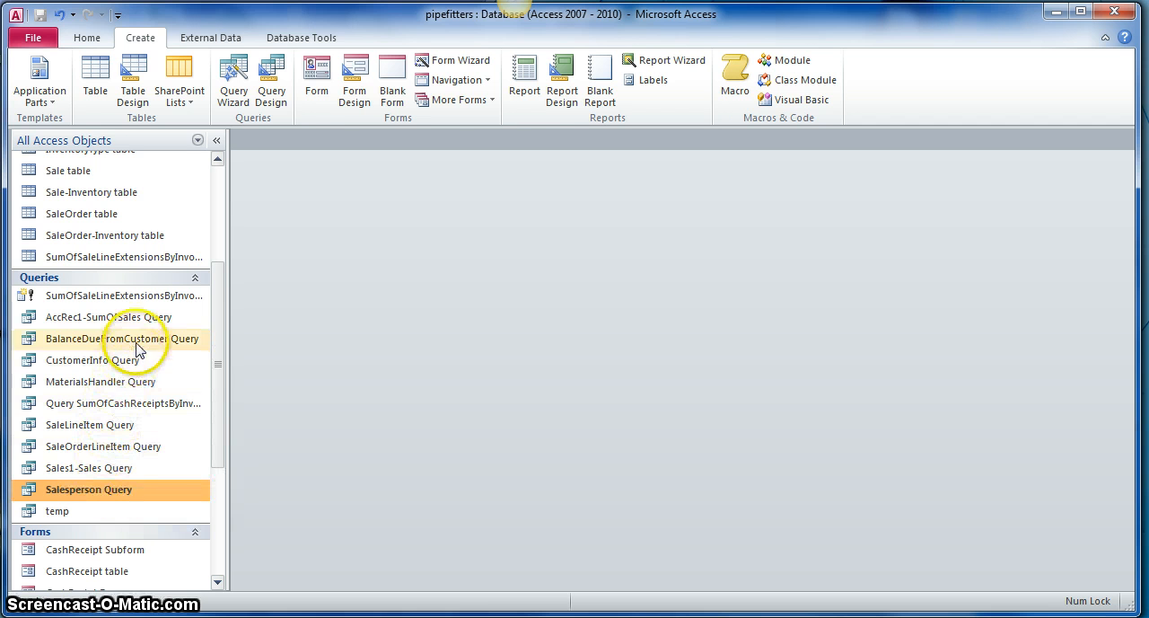
Step: Open AccRec1-SumOfSales Query in Design View and widen the ShippingDate column to fit its criteria
click(85, 317)
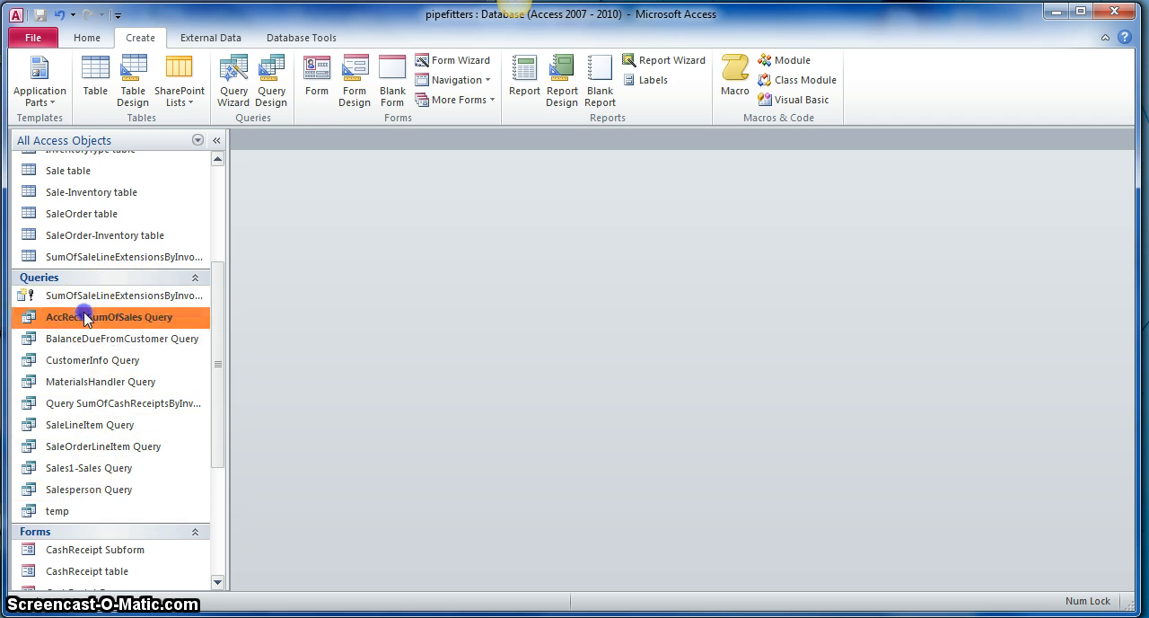
right_click(93, 321)
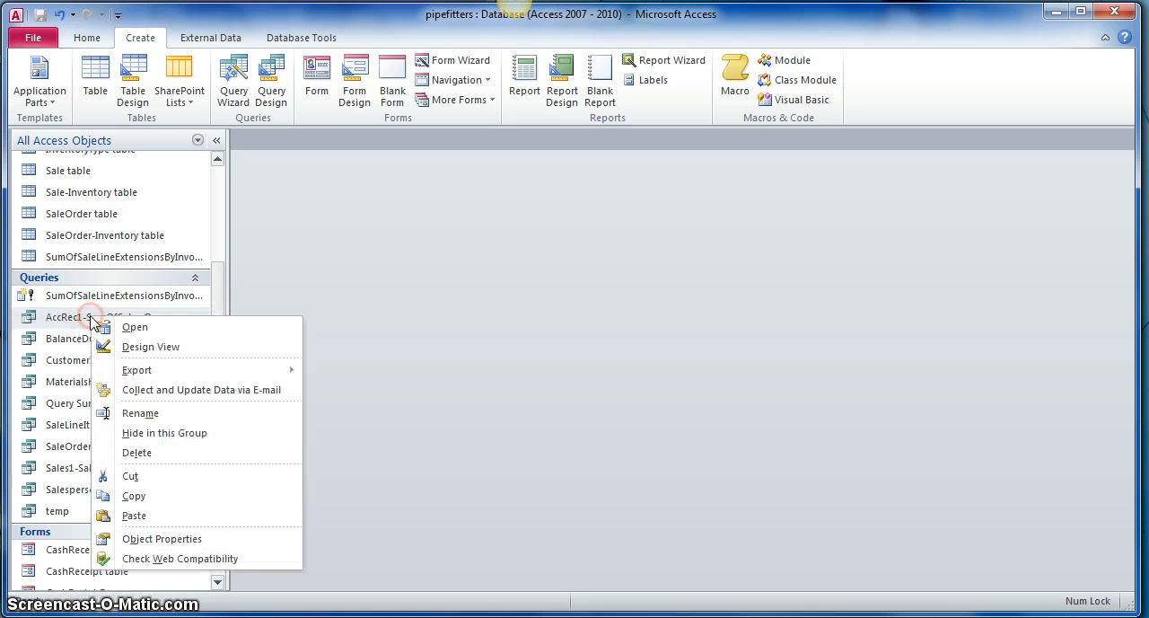
click(141, 349)
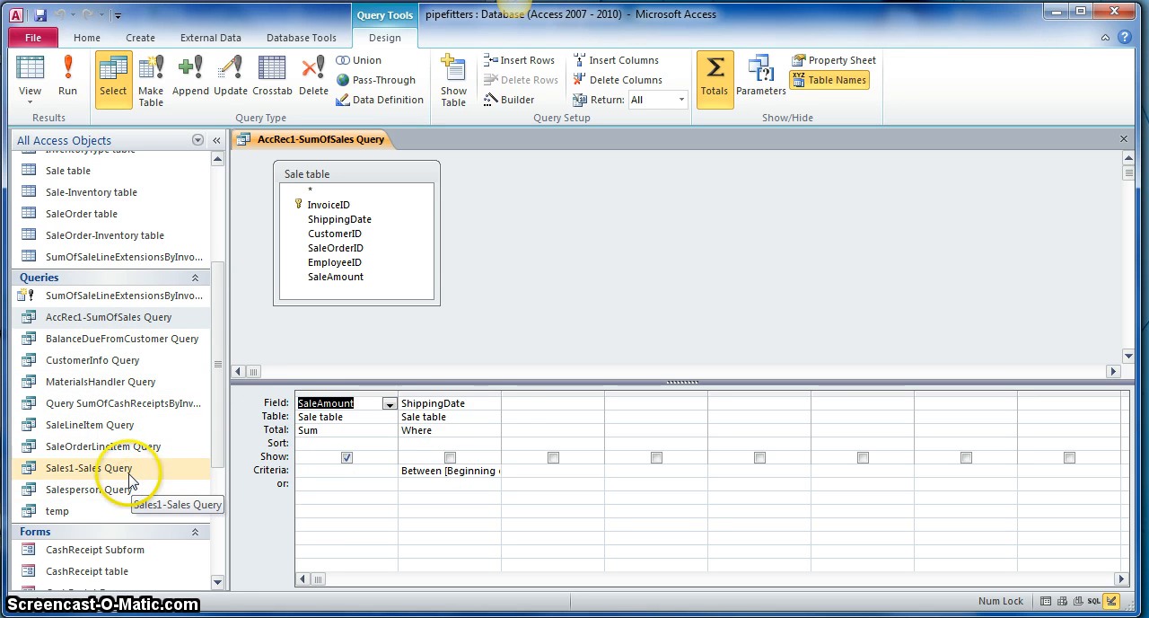
double_click(500, 393)
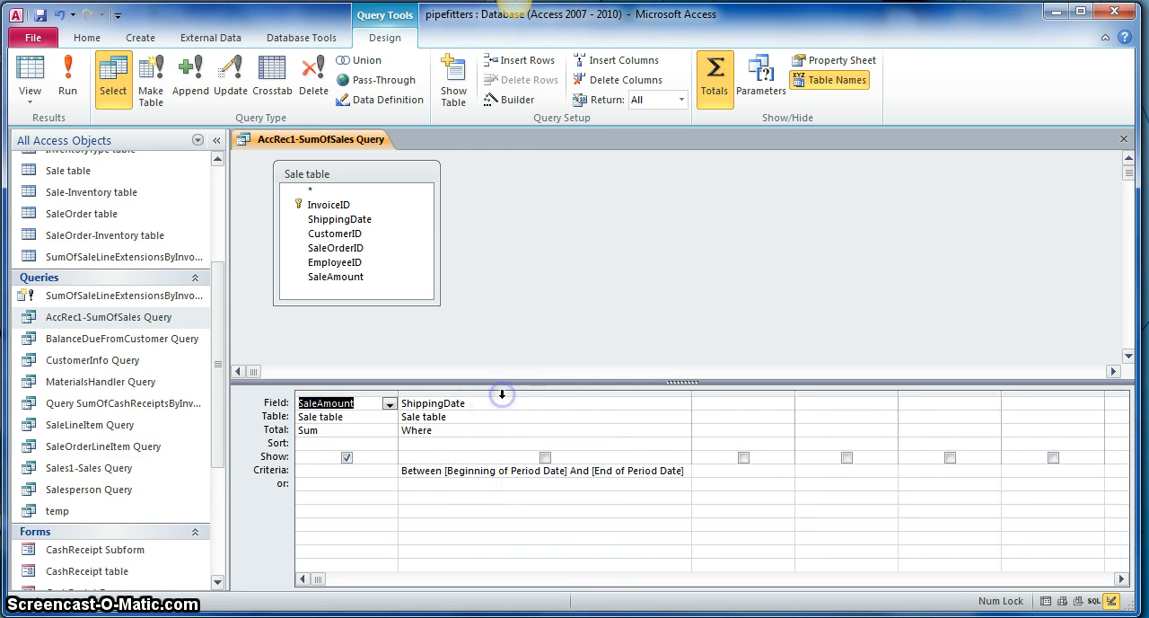
Step: Replace the Between condition in the ShippingDate criteria so that it reads <=[End of Period Date]
click(590, 473)
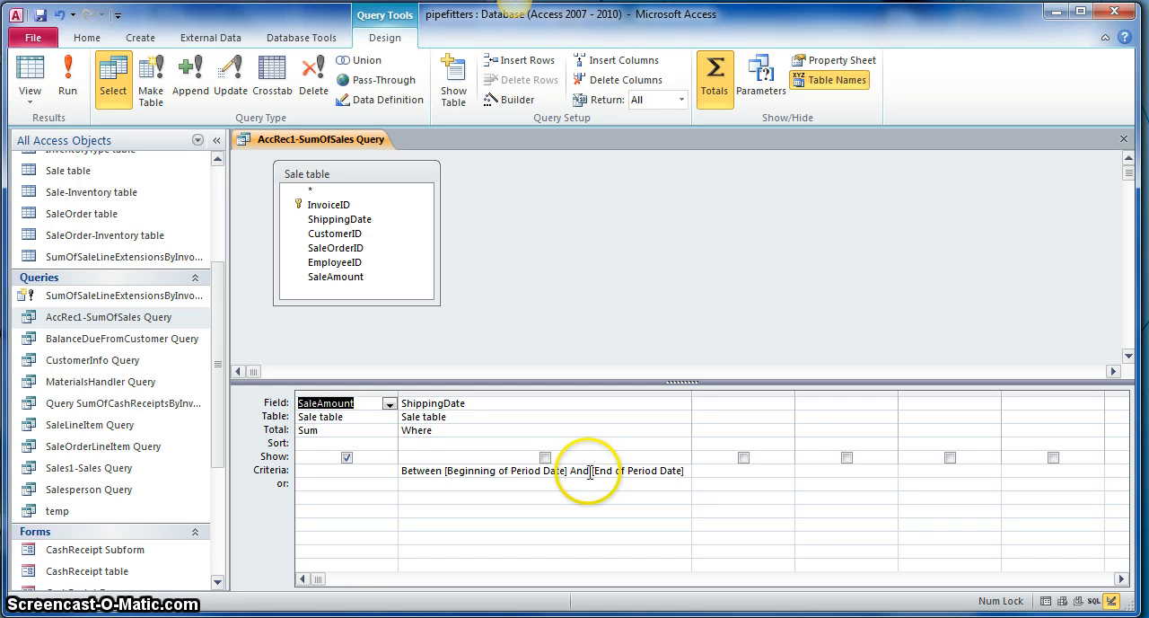
click(589, 473)
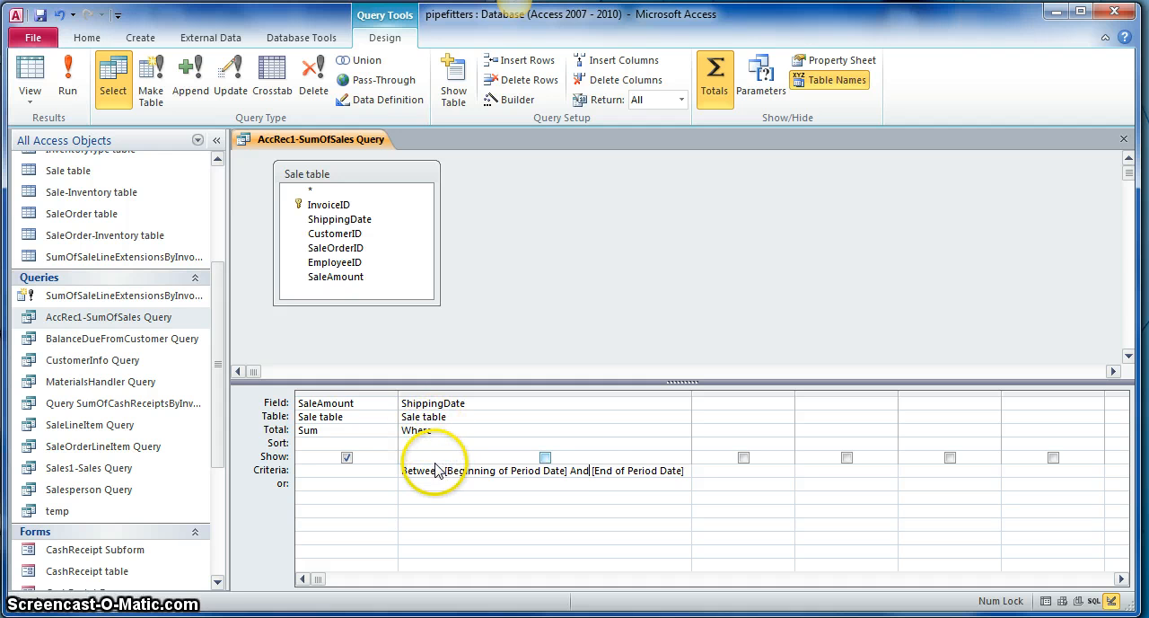
drag(587, 471, 404, 473)
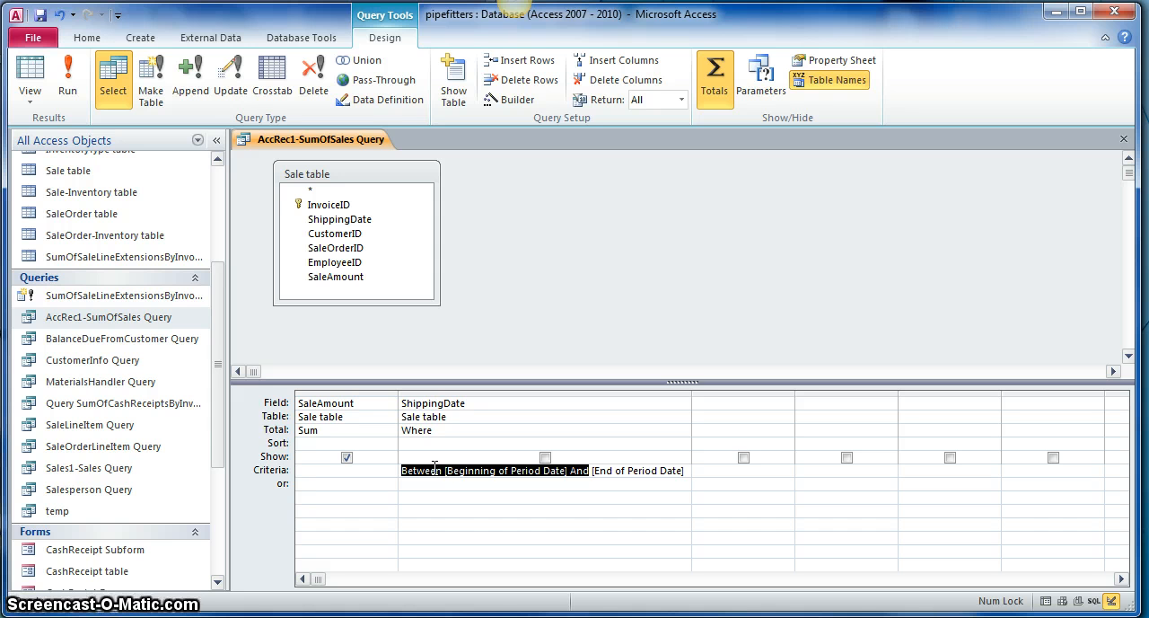
text(<=)
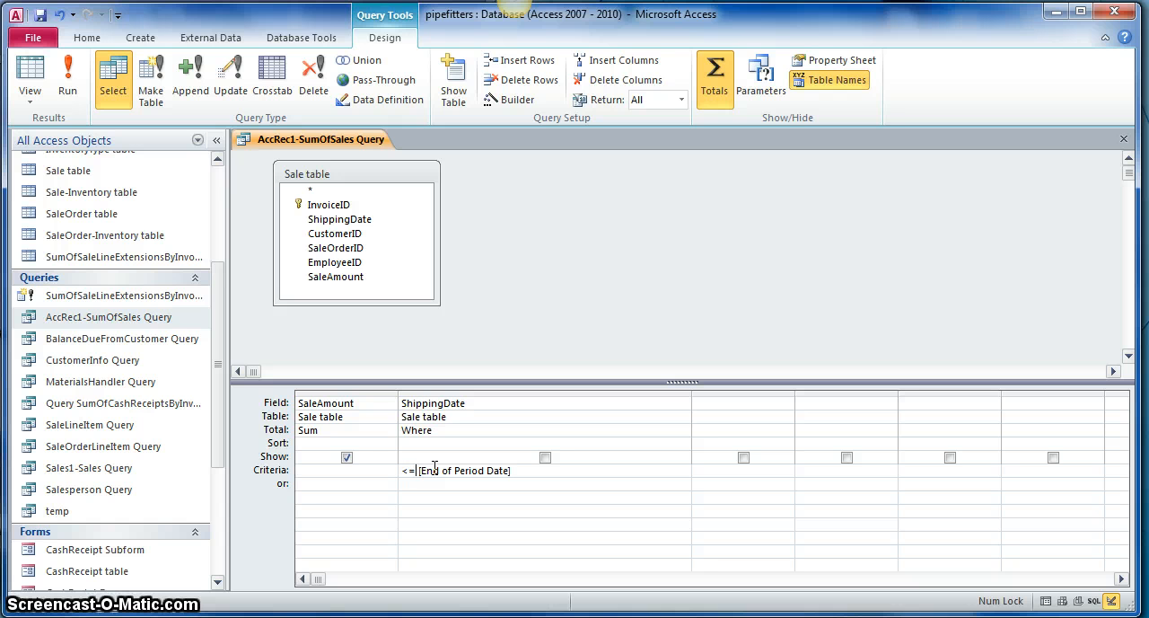
click(405, 471)
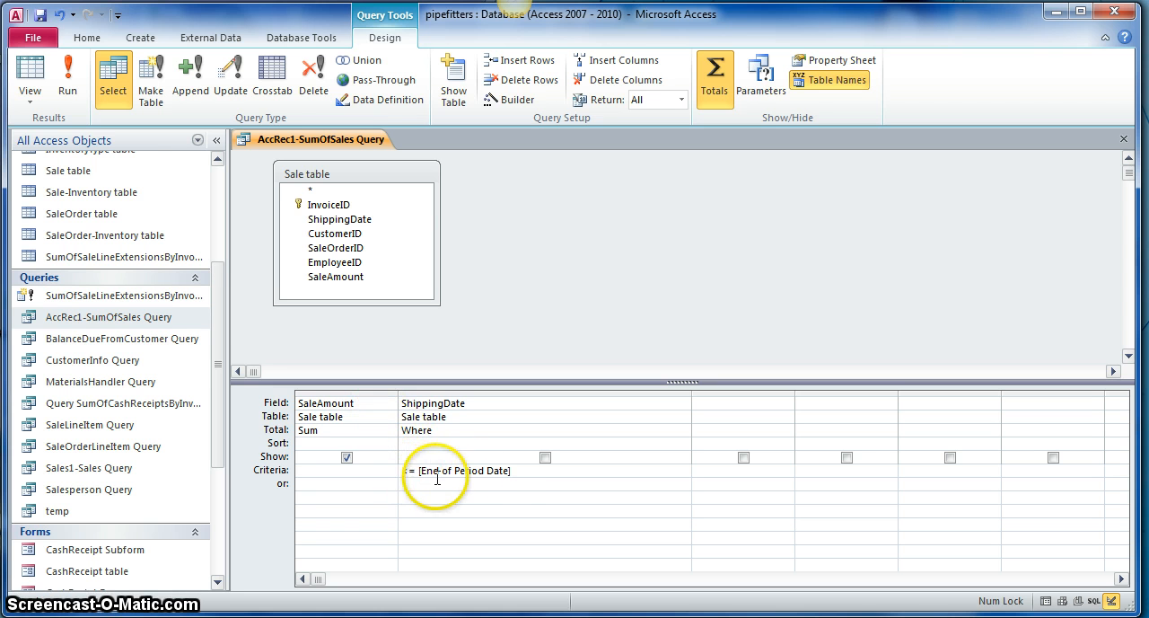
click(517, 476)
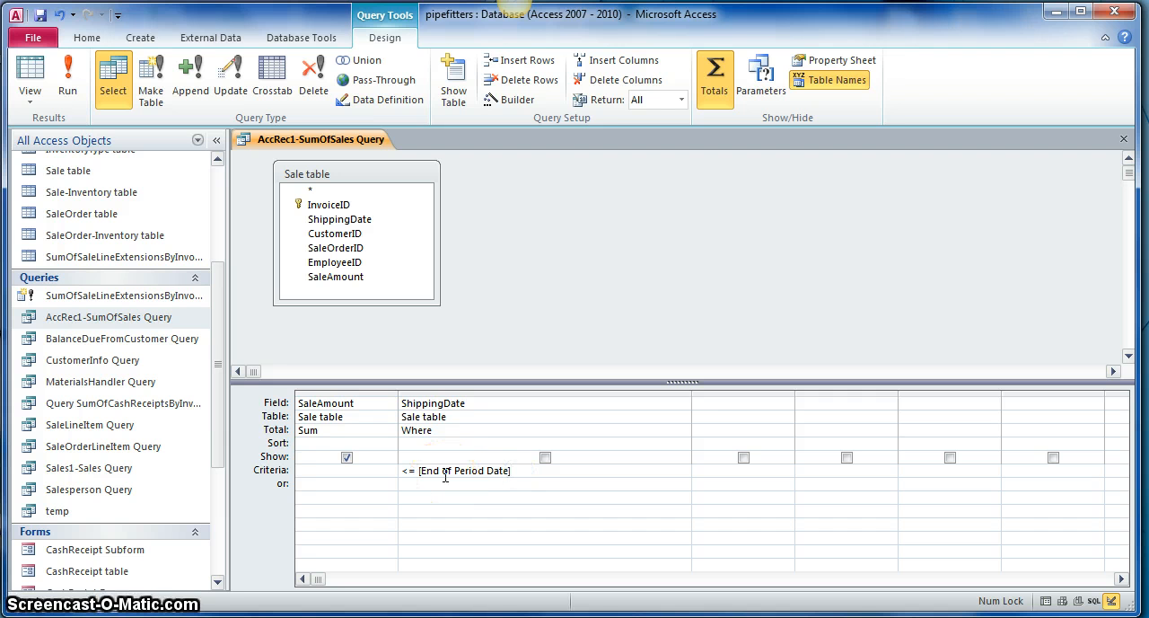
Step: Save AccRec1-SumOfSales Query, test-run it with 28/2 as the day and month of the End of Period Date, and close it
click(39, 15)
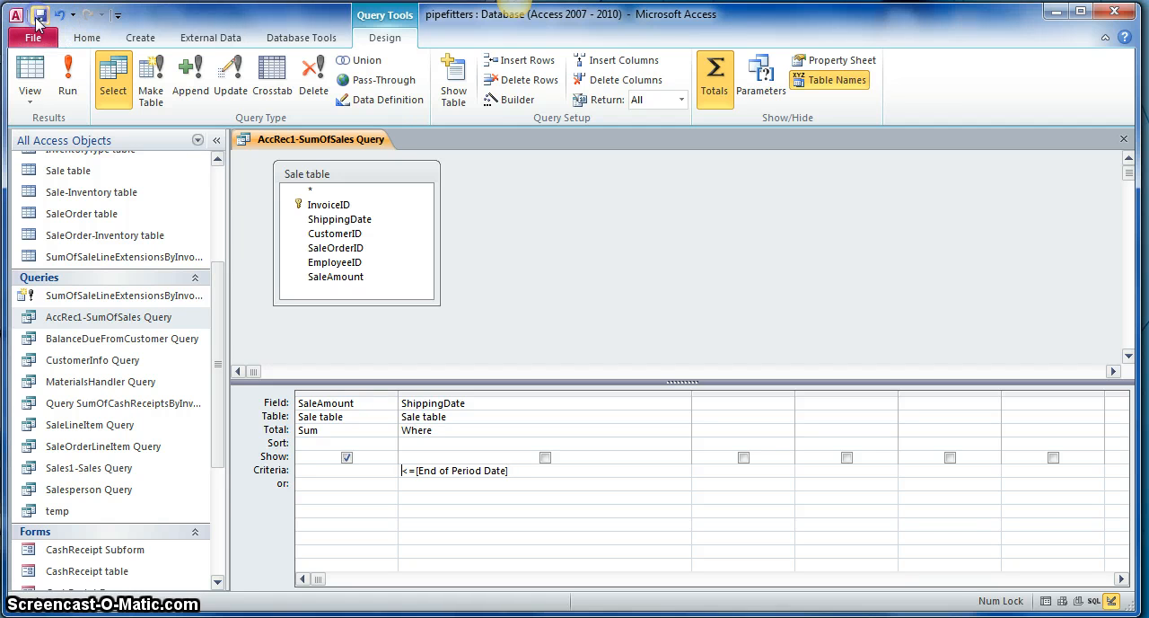
click(67, 79)
click(64, 72)
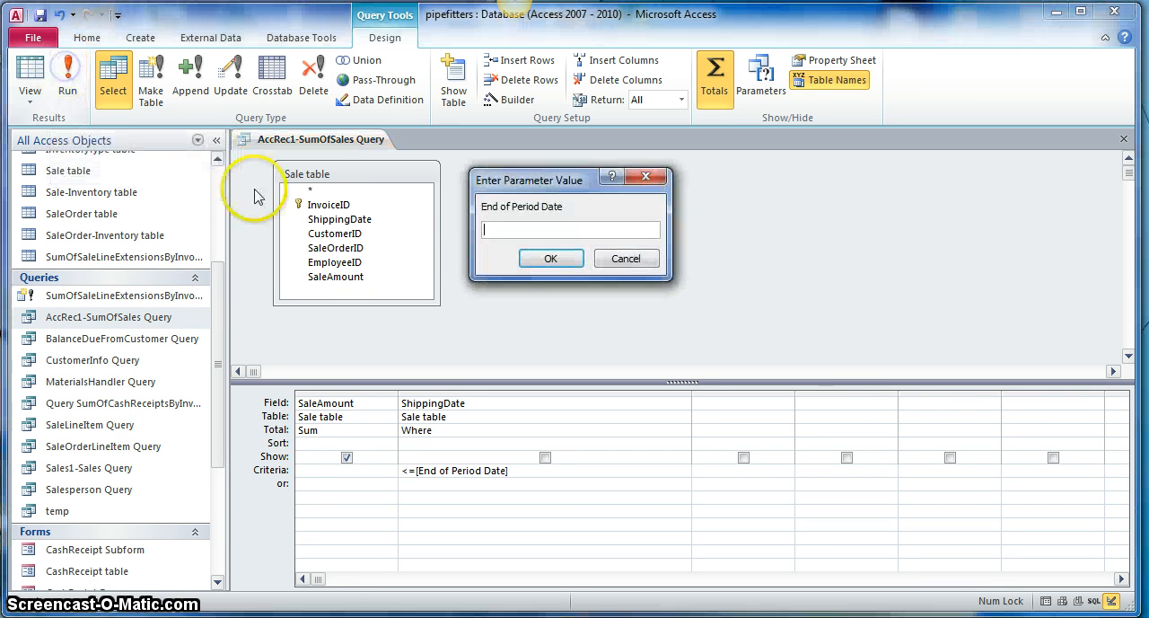
click(514, 225)
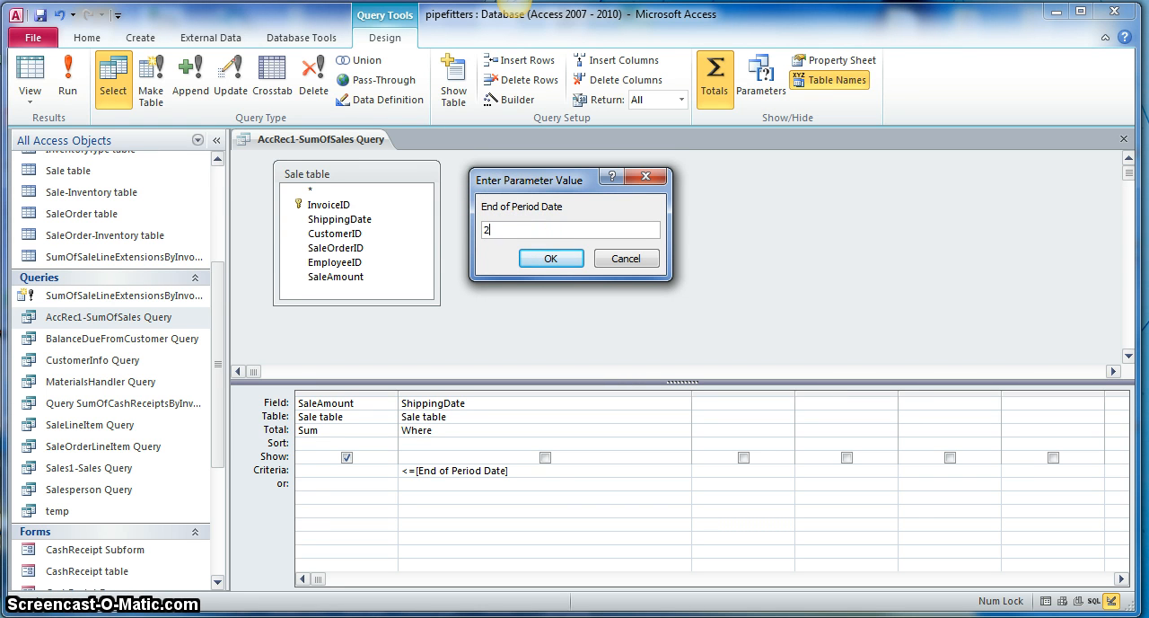
text(28/2/2010)
key(Return)
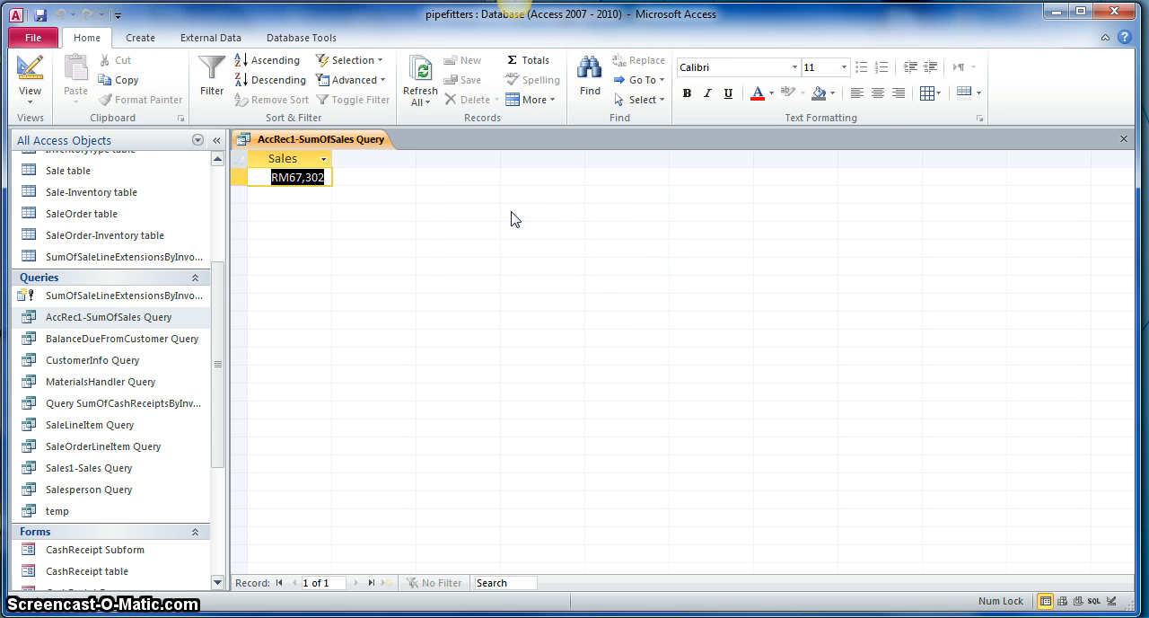
drag(272, 178, 326, 178)
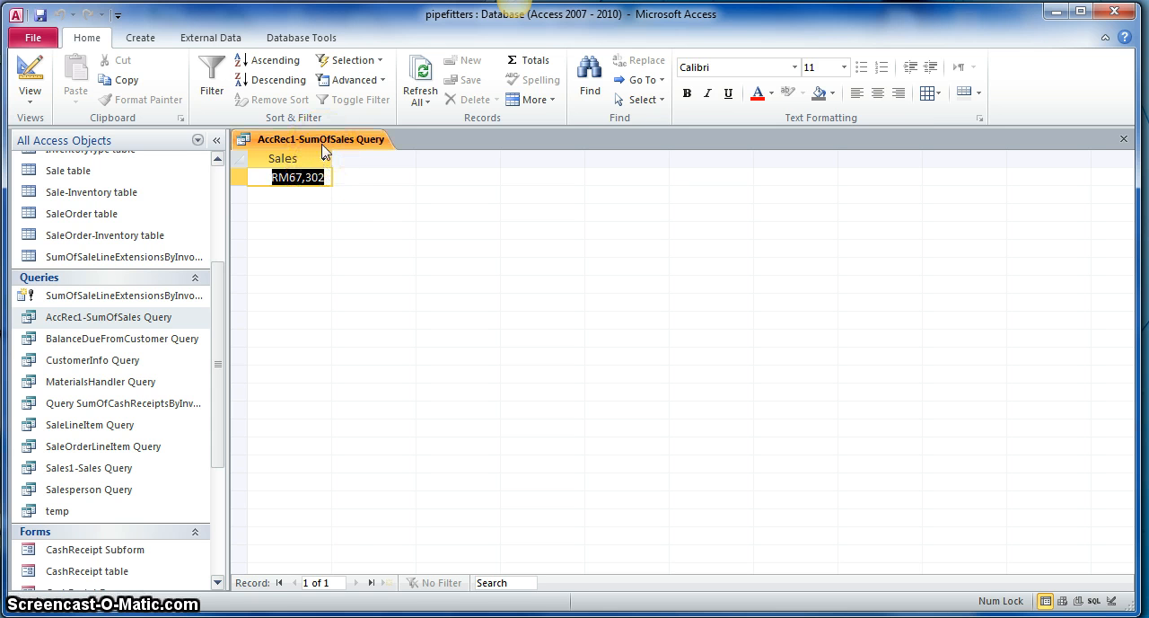
click(323, 164)
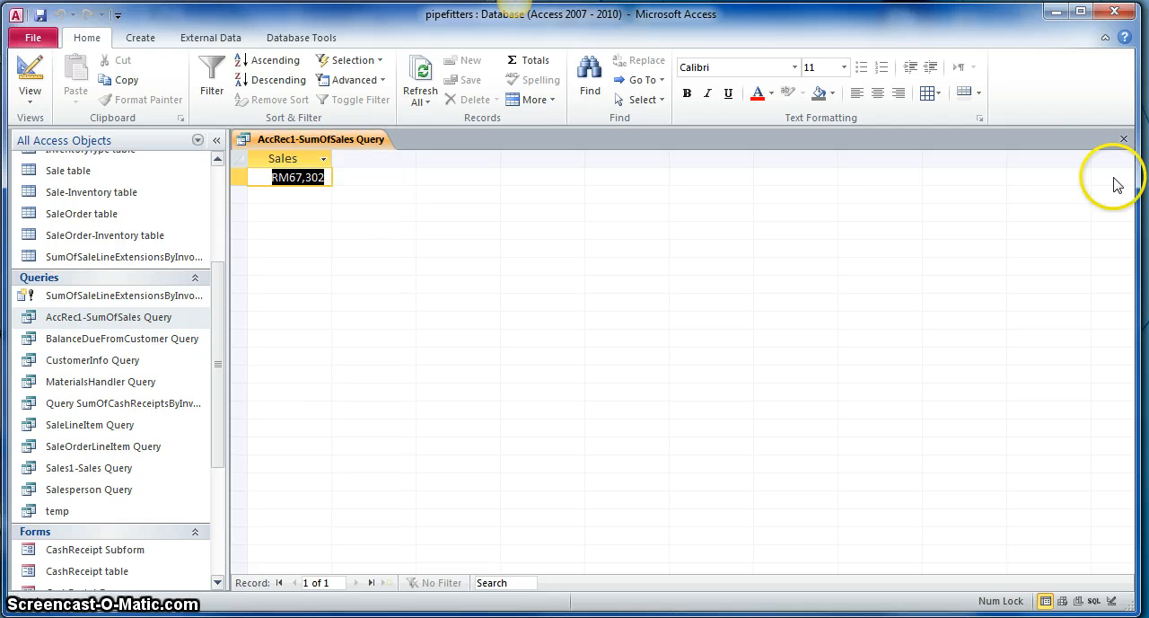
click(1123, 141)
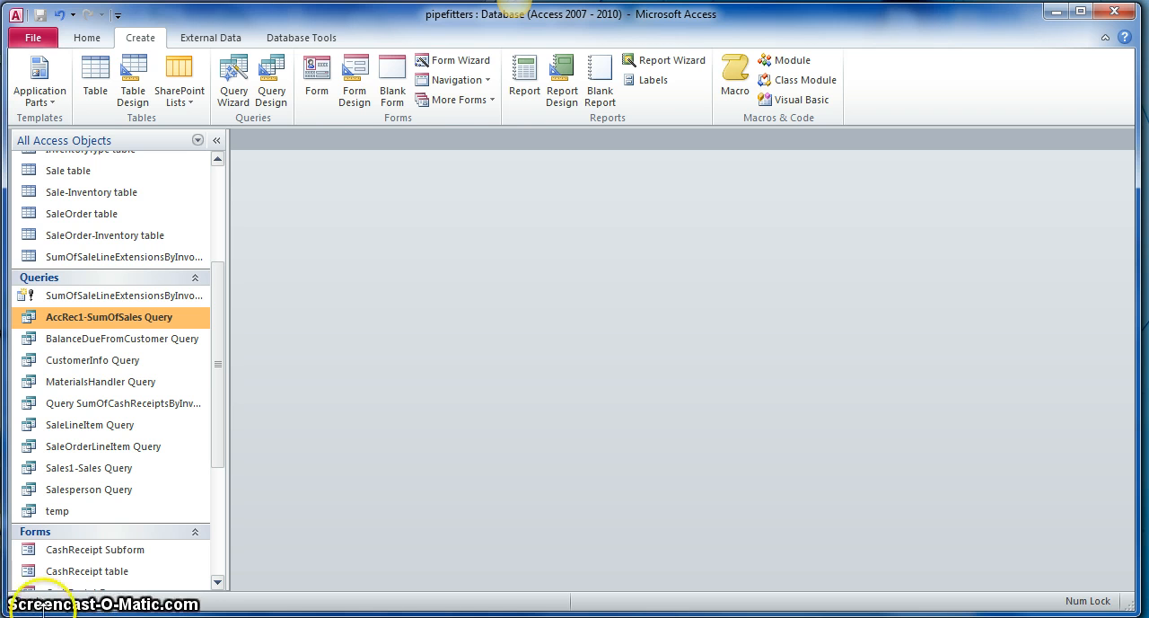
Step: Create a new query in Design View and add the CashReceipt table and the Sale table to it
drag(223, 398, 224, 445)
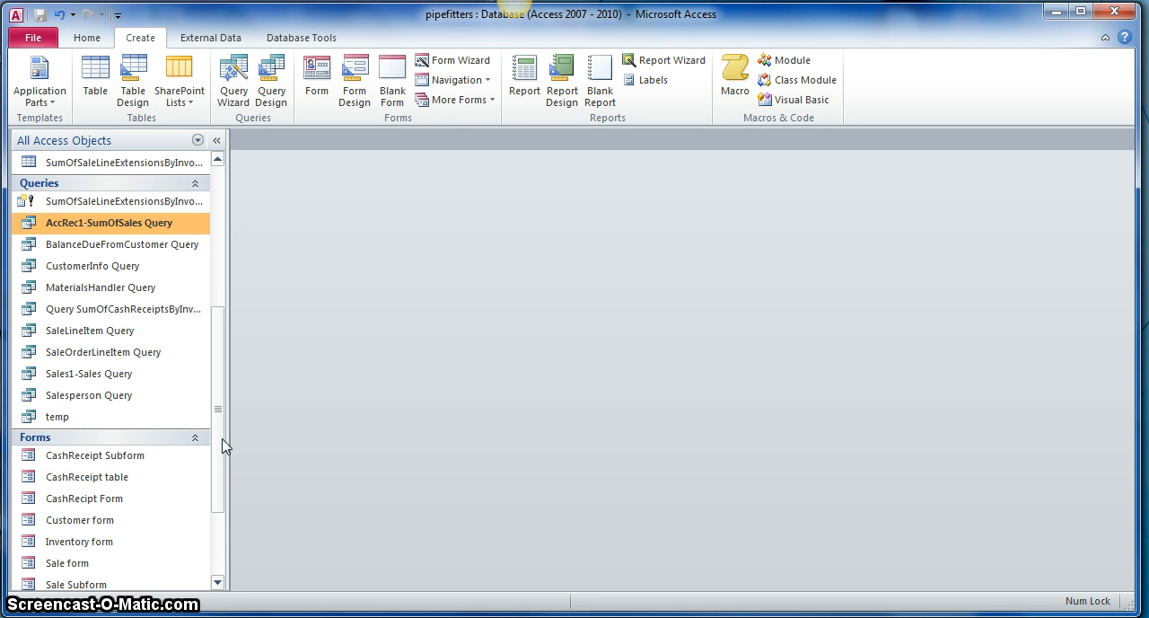
drag(224, 447, 218, 328)
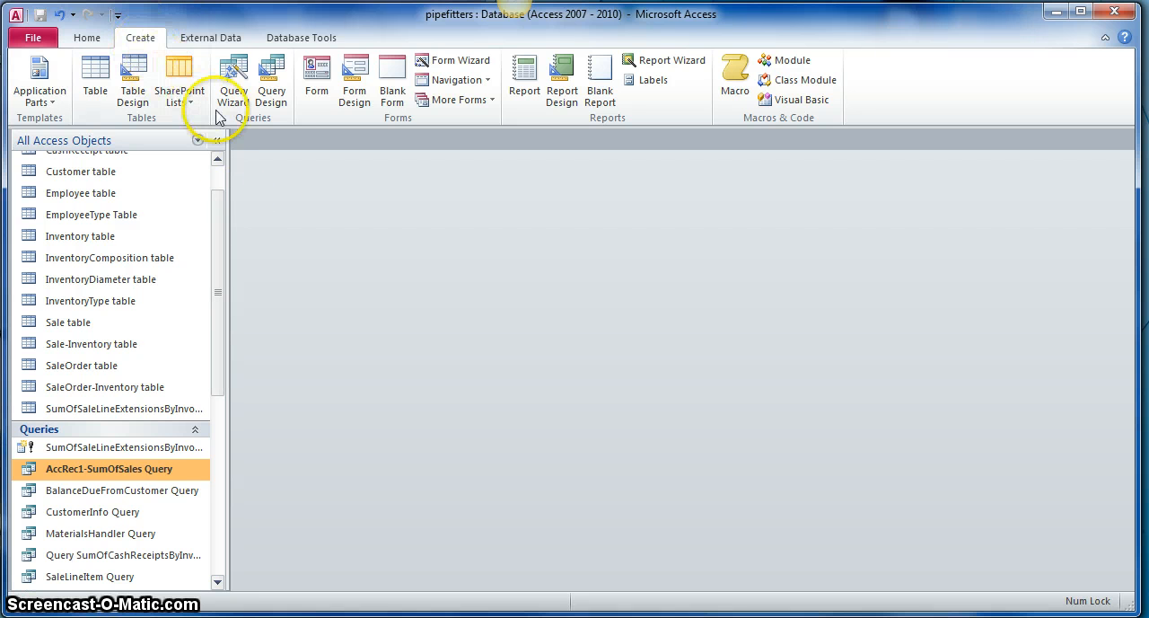
click(272, 90)
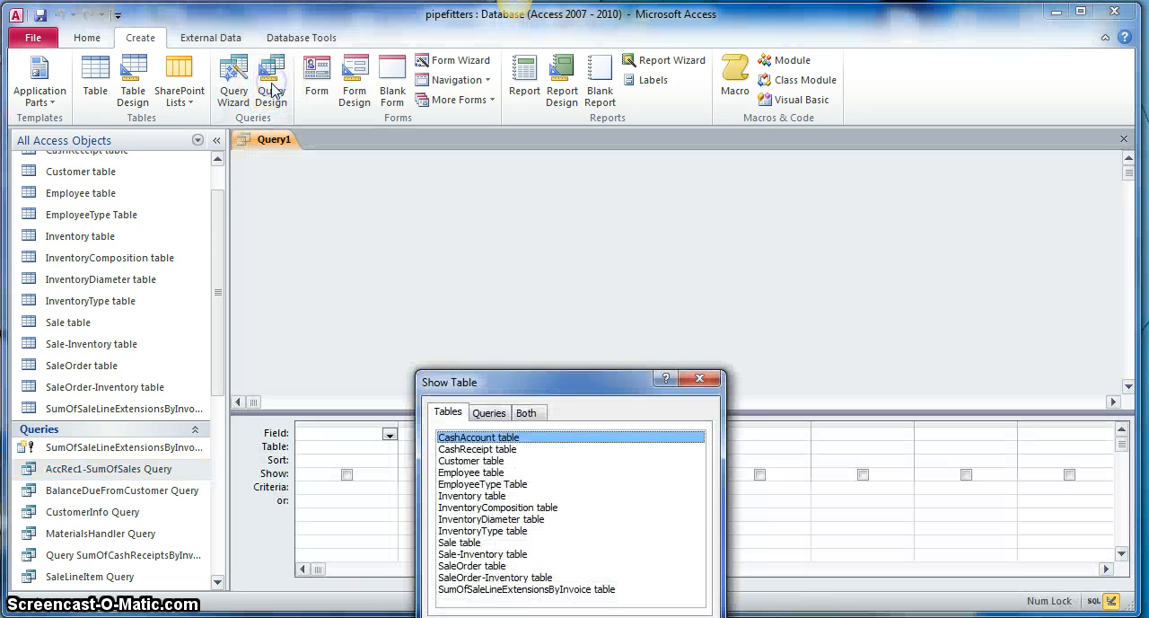
drag(500, 392, 643, 229)
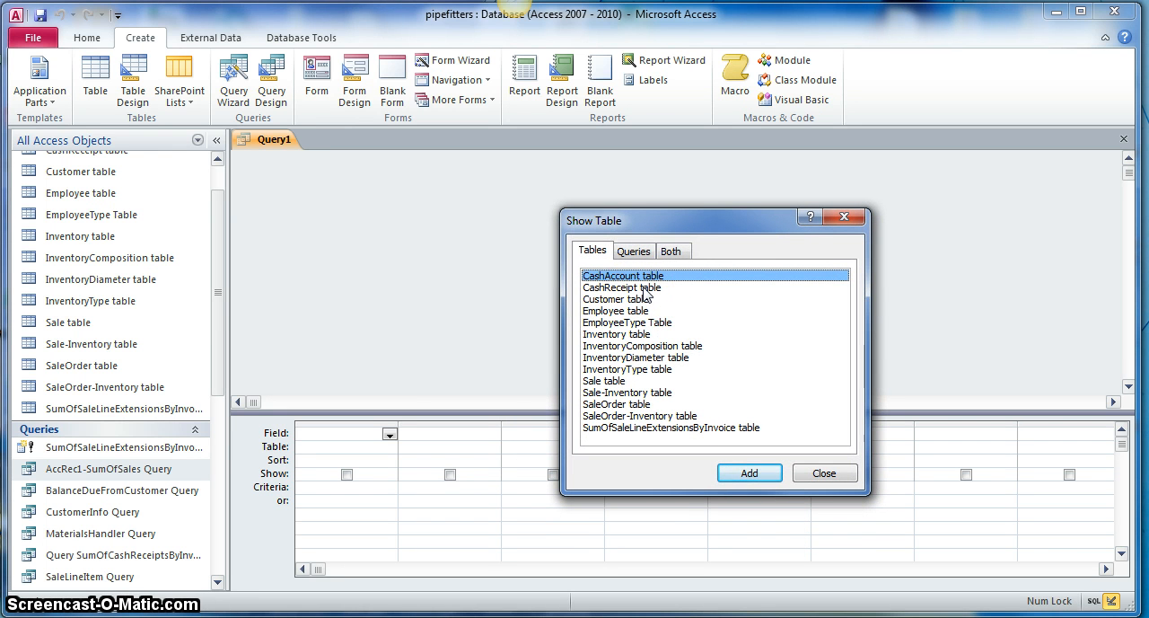
click(643, 288)
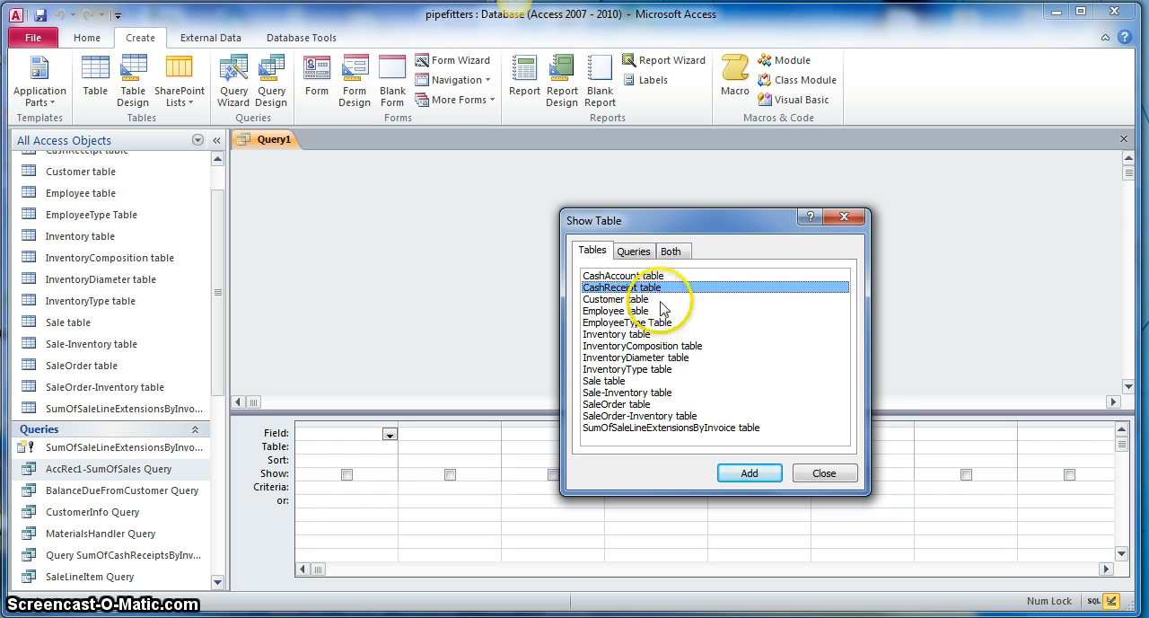
click(653, 288)
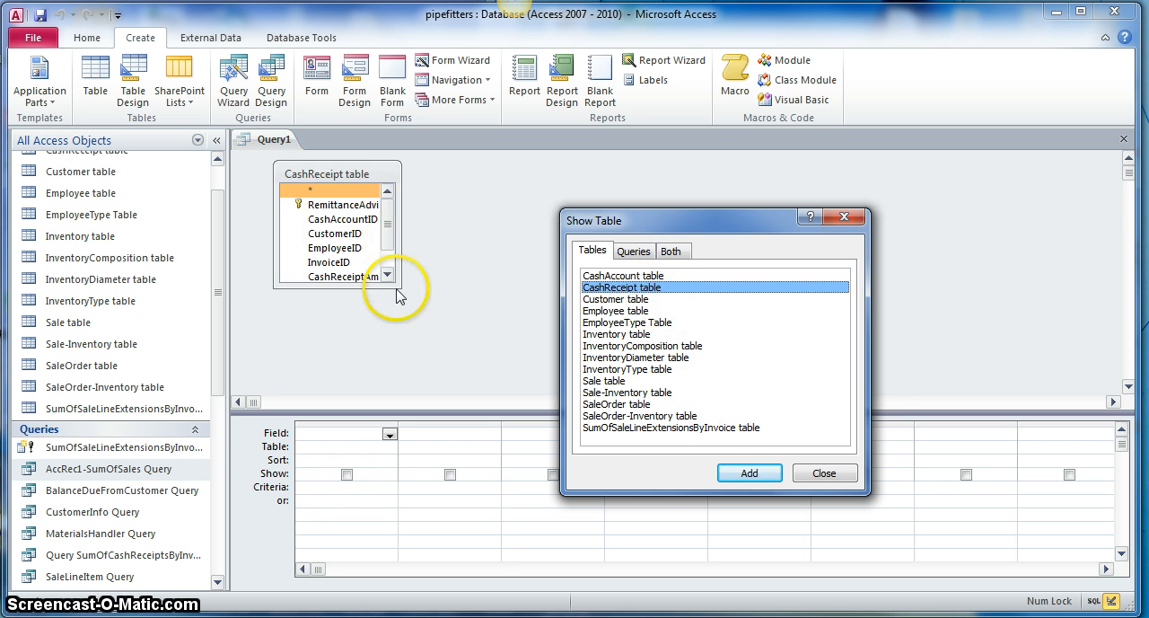
click(400, 287)
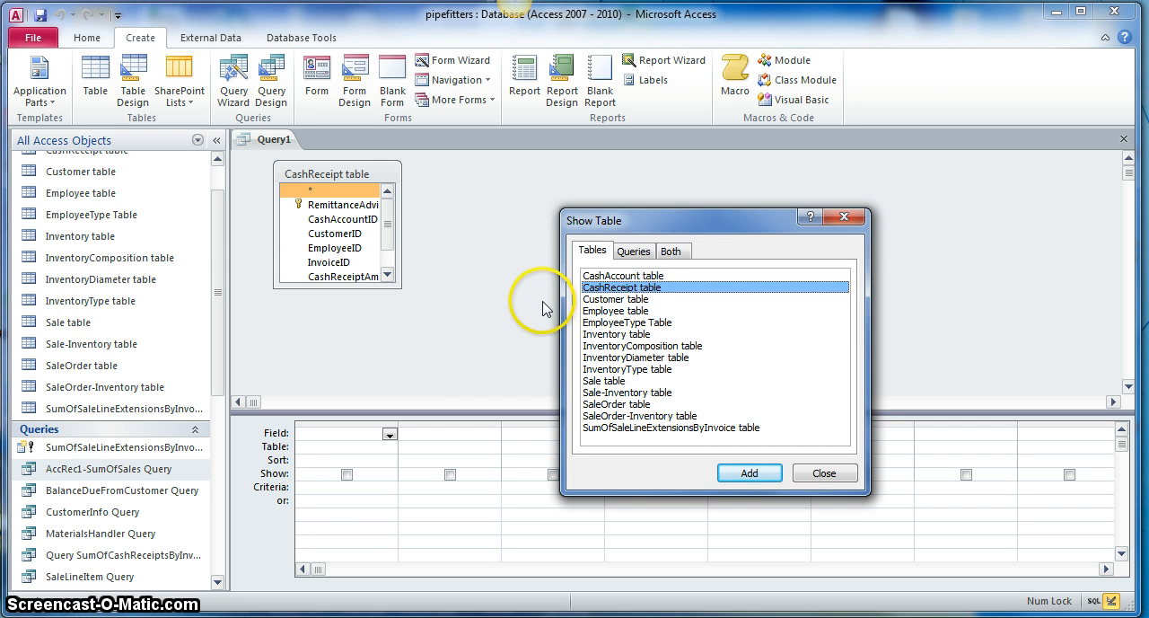
double_click(610, 381)
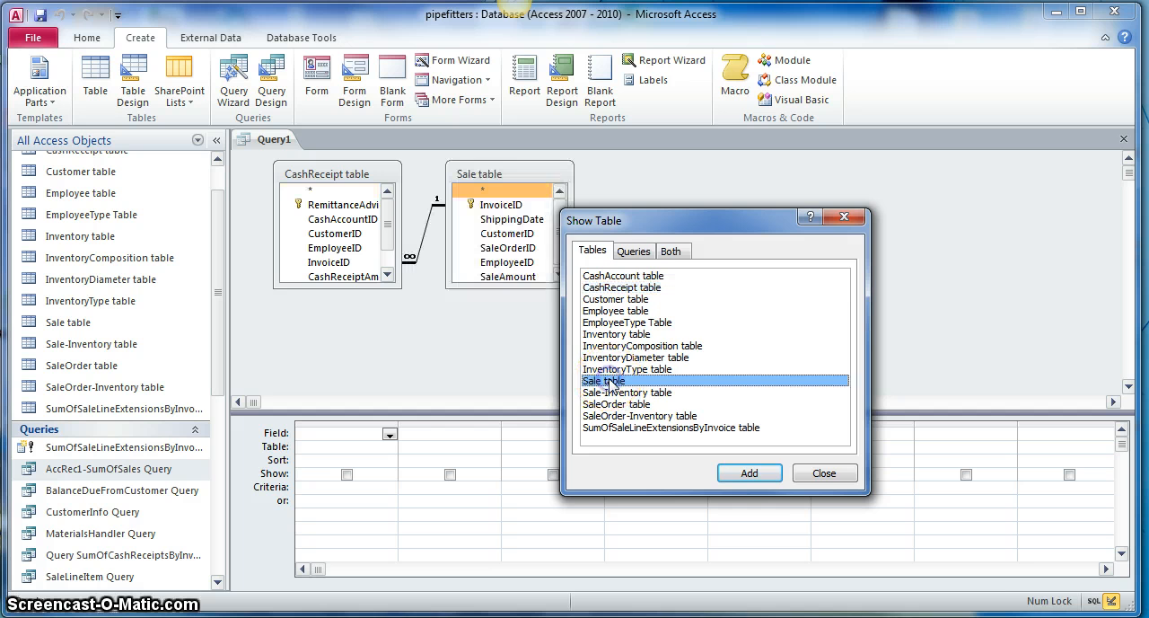
click(820, 471)
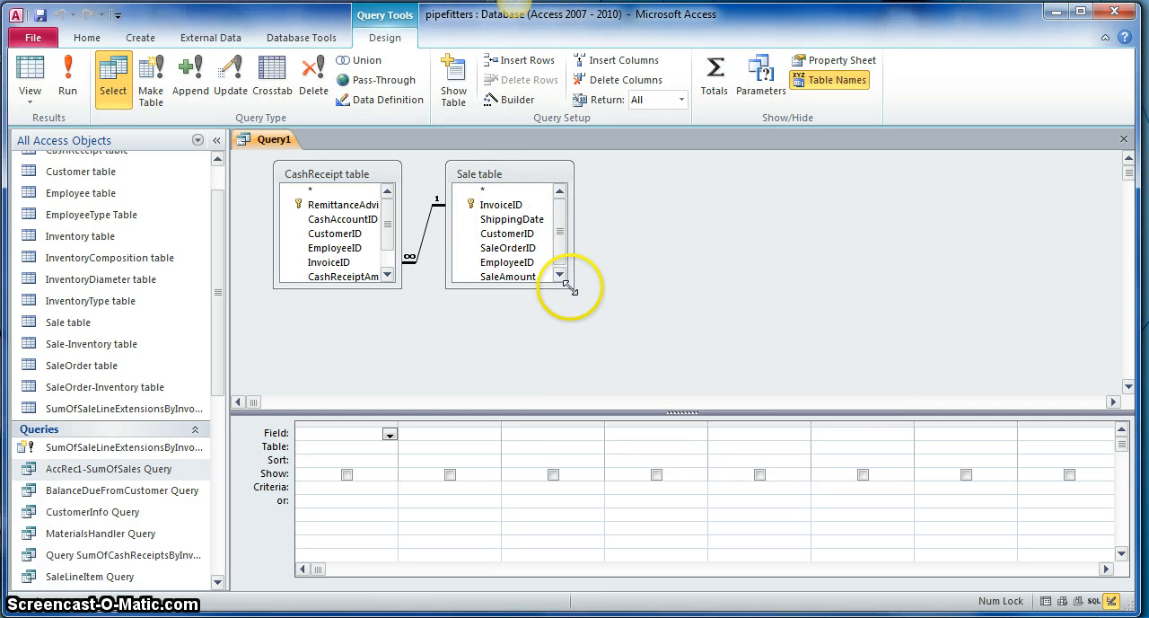
Step: Enlarge both table field lists to show all their fields and move the Sale table away from the CashReceipt table
drag(565, 286, 592, 310)
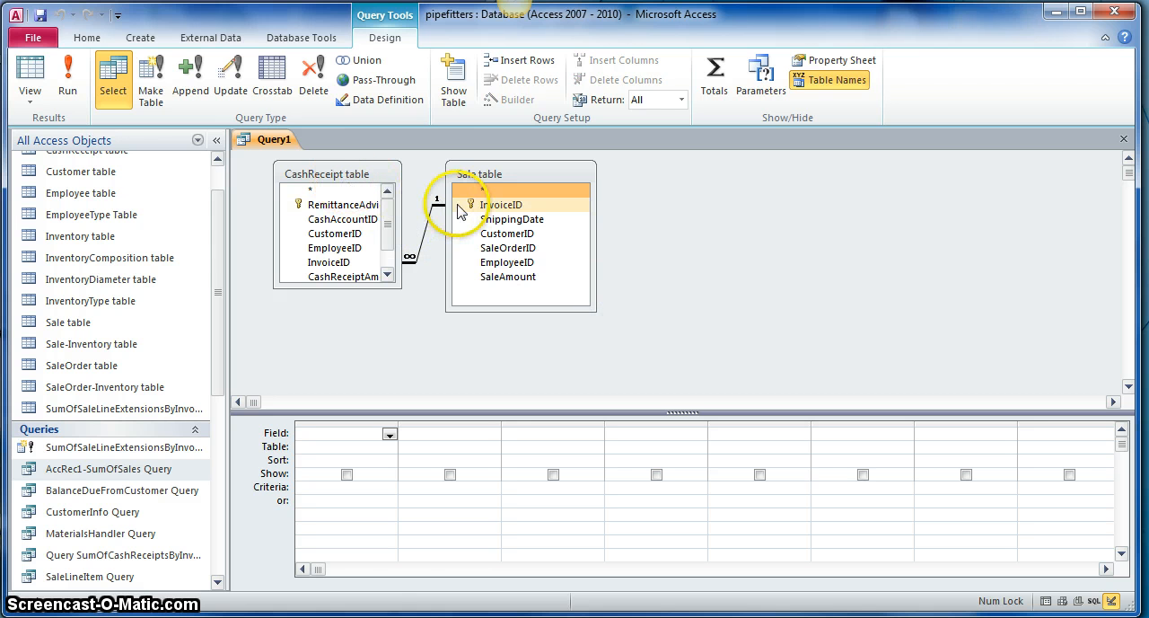
drag(395, 283, 424, 328)
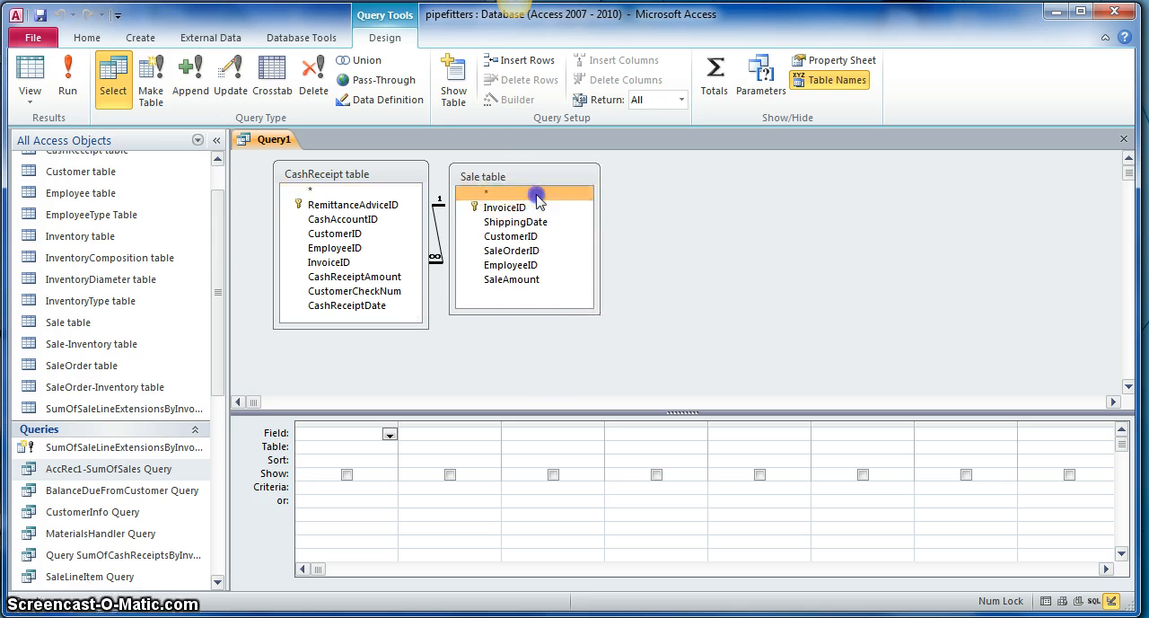
drag(530, 176, 624, 193)
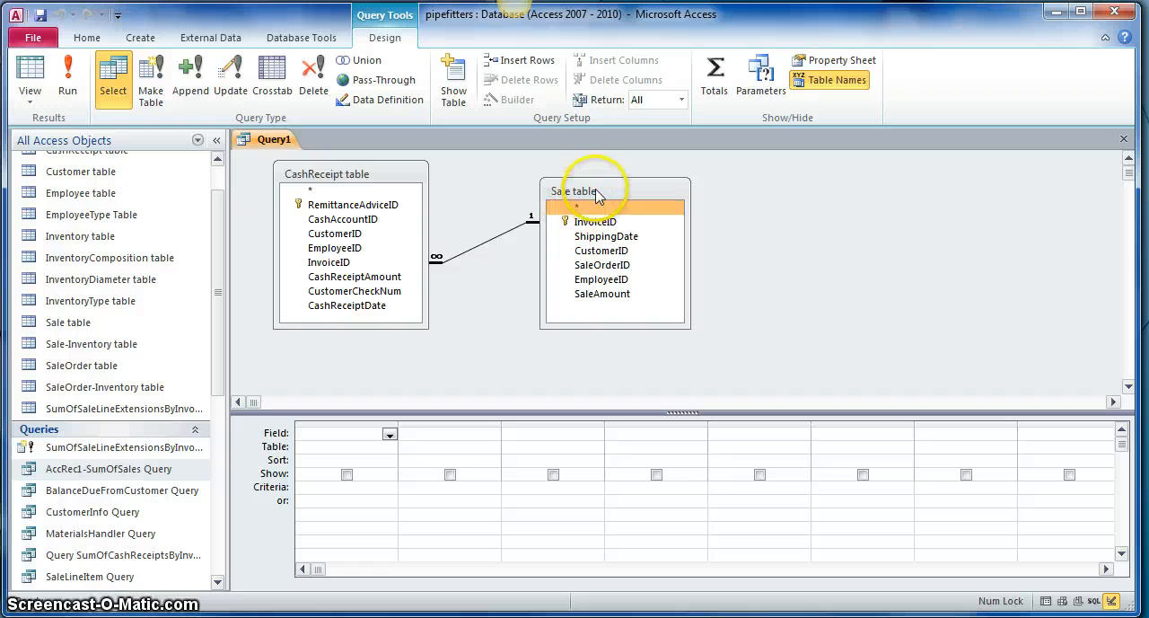
drag(597, 194, 596, 172)
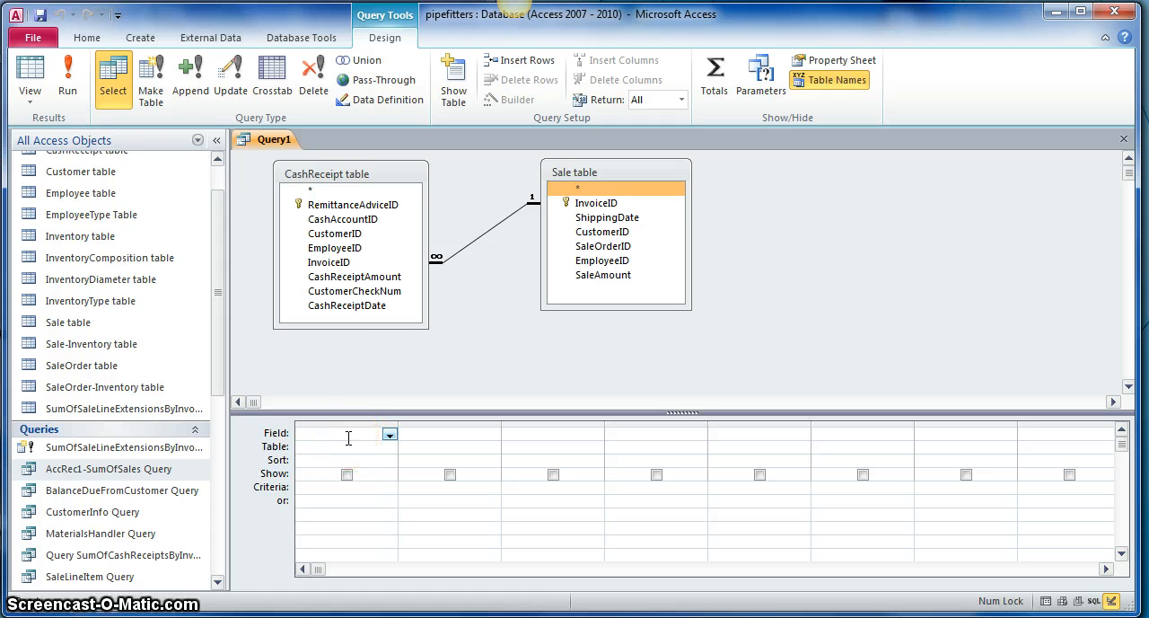
Step: Add the CashReceiptAmount and CashReceiptDate fields from the CashReceipt table to the query grid
double_click(355, 278)
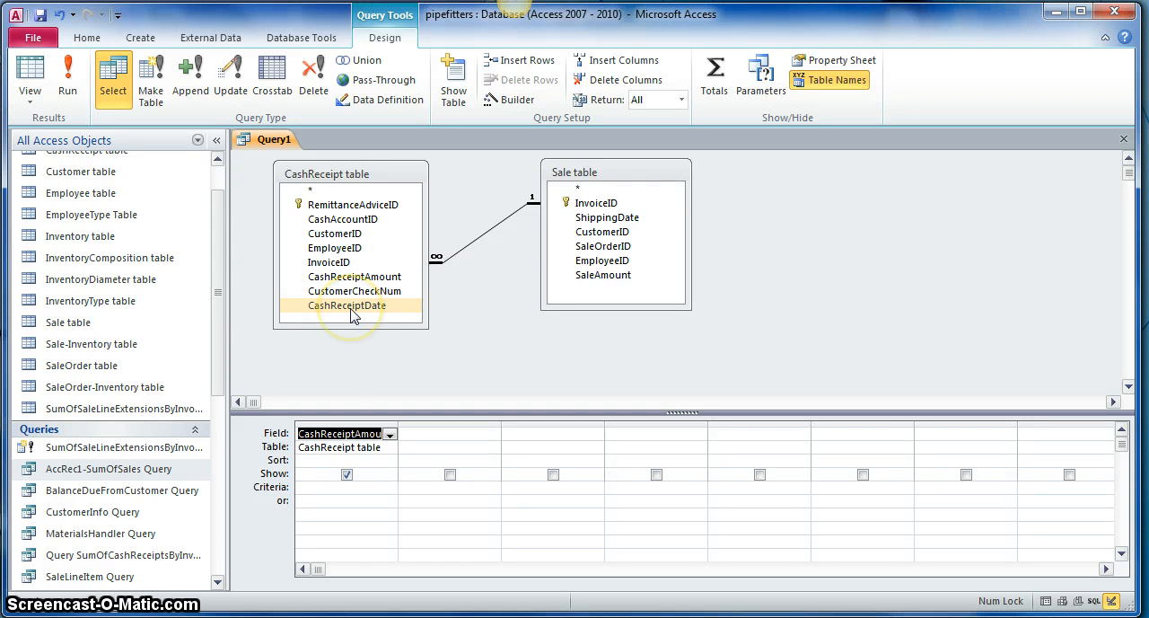
double_click(351, 306)
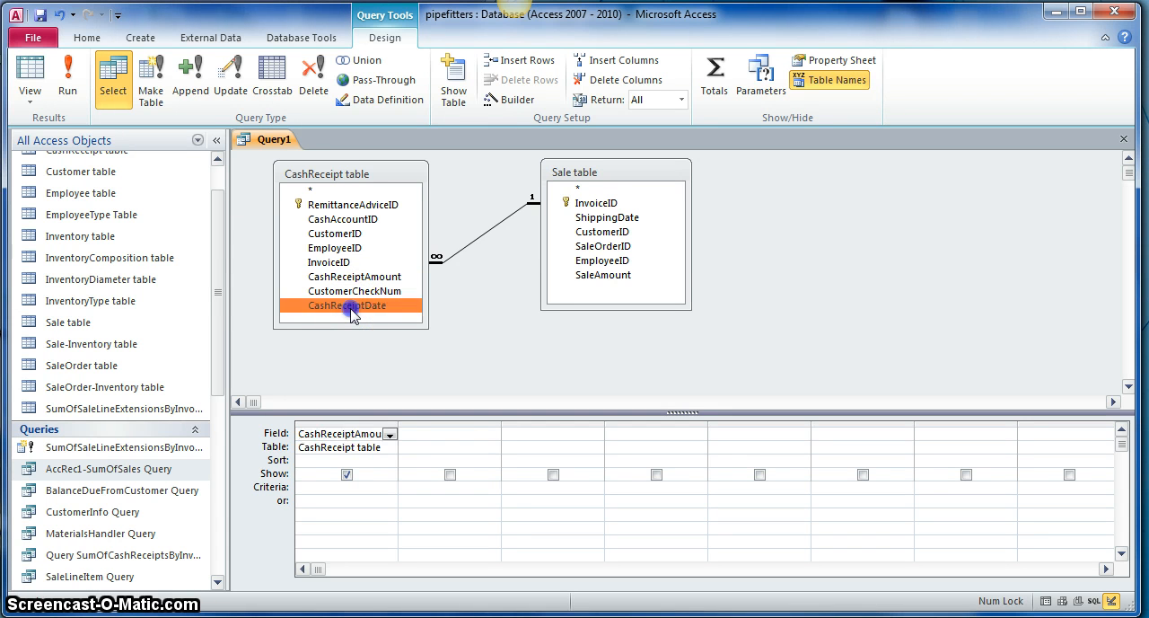
click(462, 434)
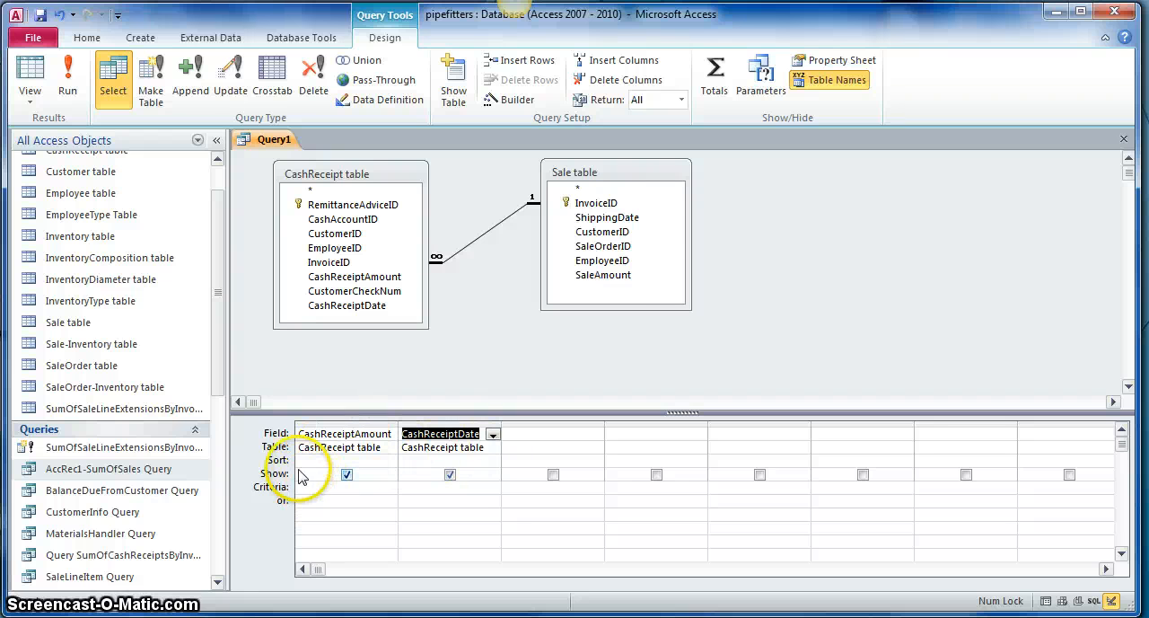
Step: Show the Total row in the query grid and set the CashReceiptAmount column's total to Sum
click(714, 76)
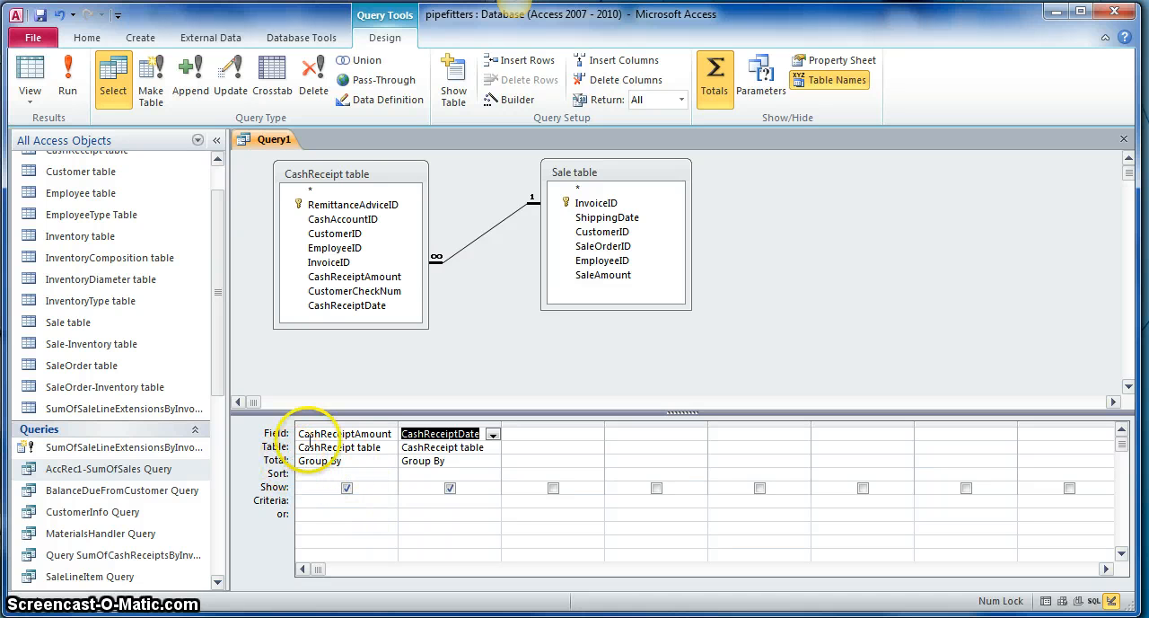
click(391, 460)
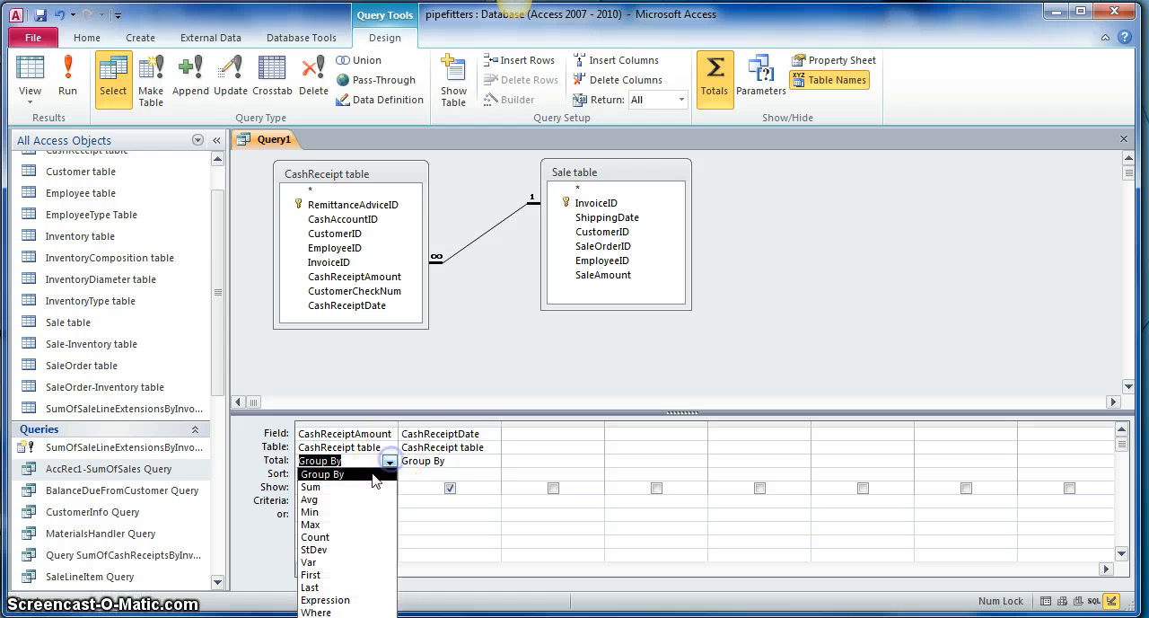
click(329, 475)
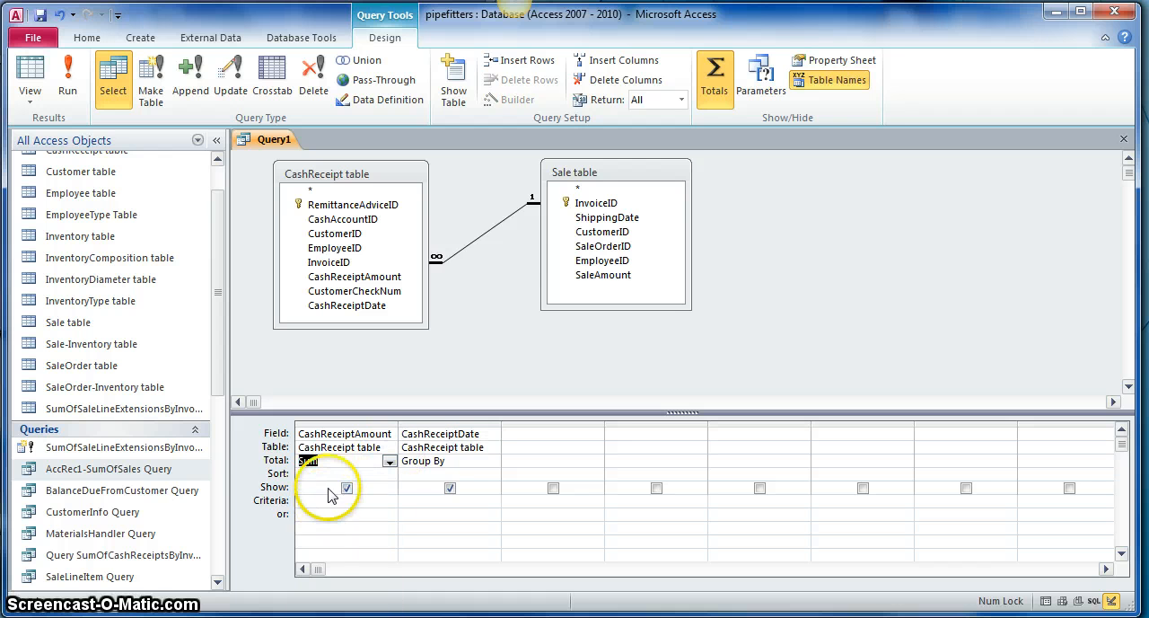
Step: Set the caption of the CashReceiptAmount column to Cash Receipts in its field properties
click(835, 60)
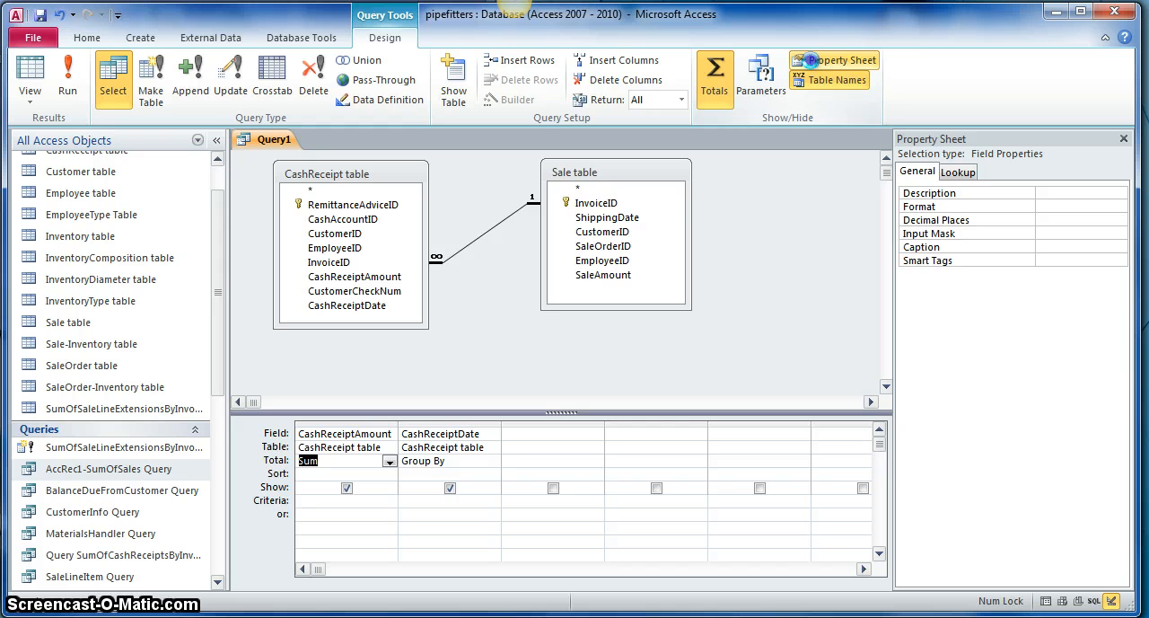
click(1050, 245)
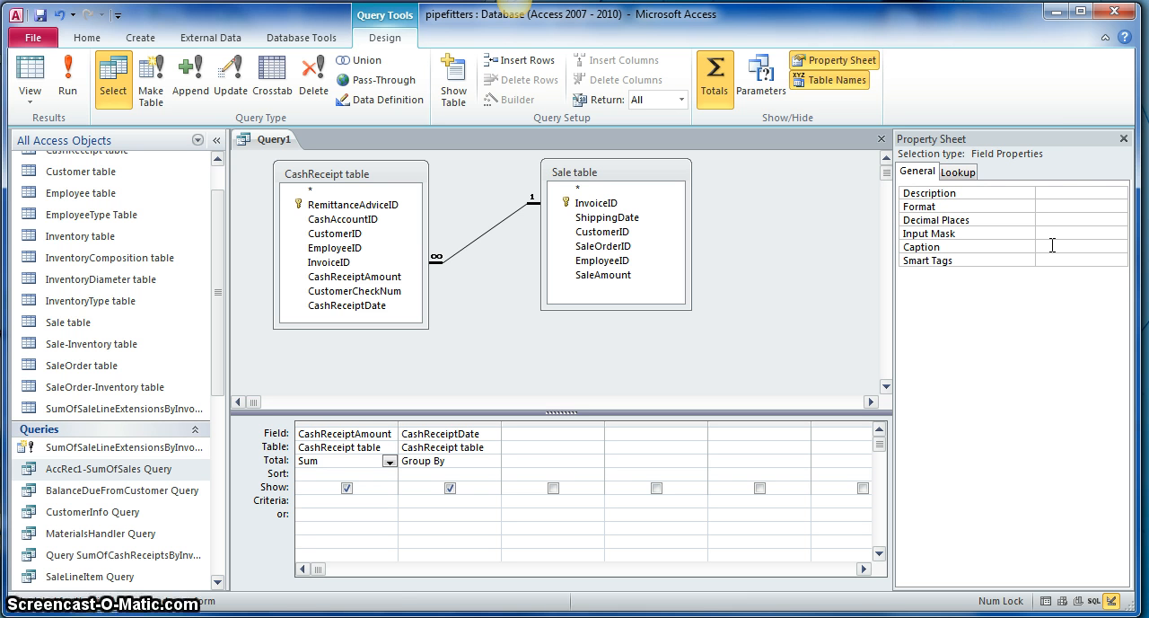
text(Cash Receipts)
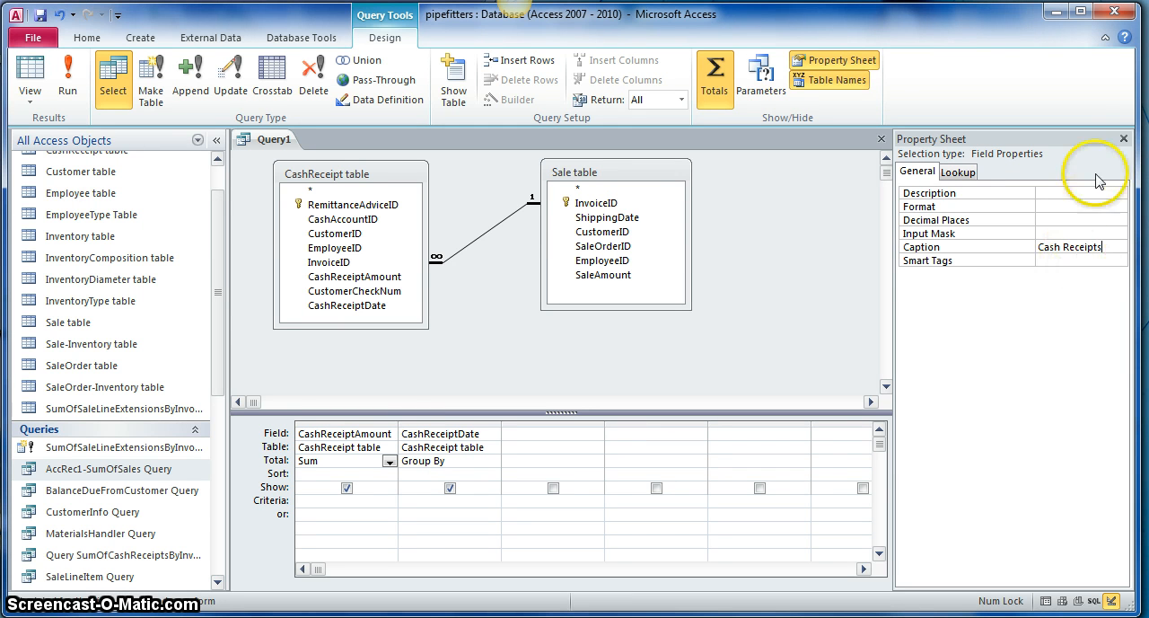
click(1123, 139)
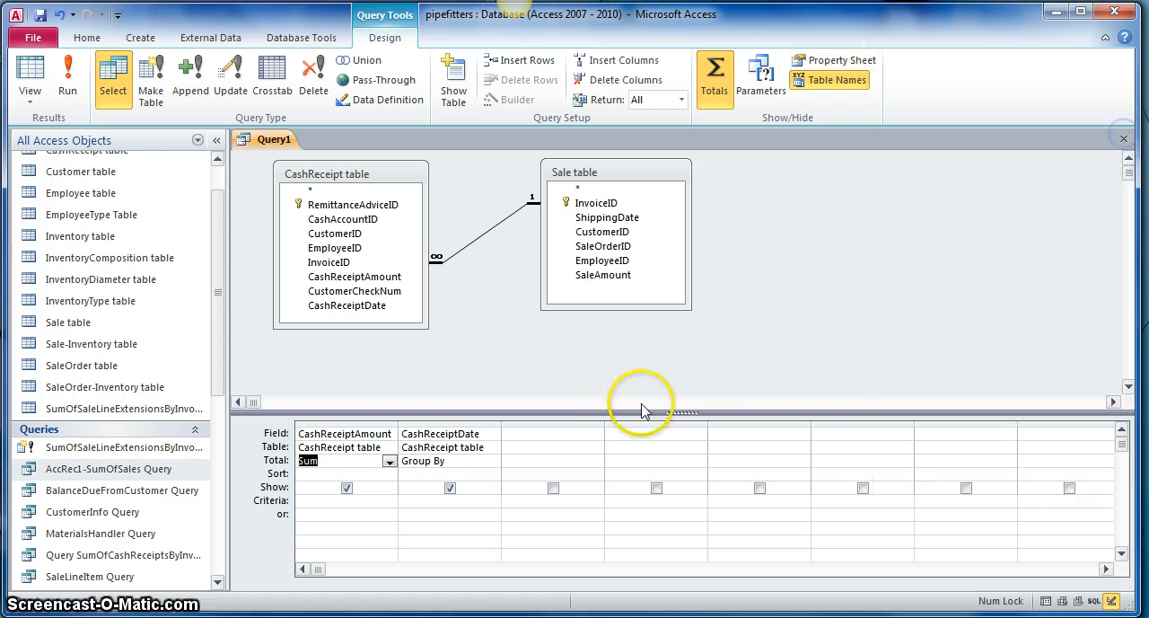
Step: Set the CashReceiptDate column's total to Where and enter the criterion <=[End of Period Date]
click(417, 501)
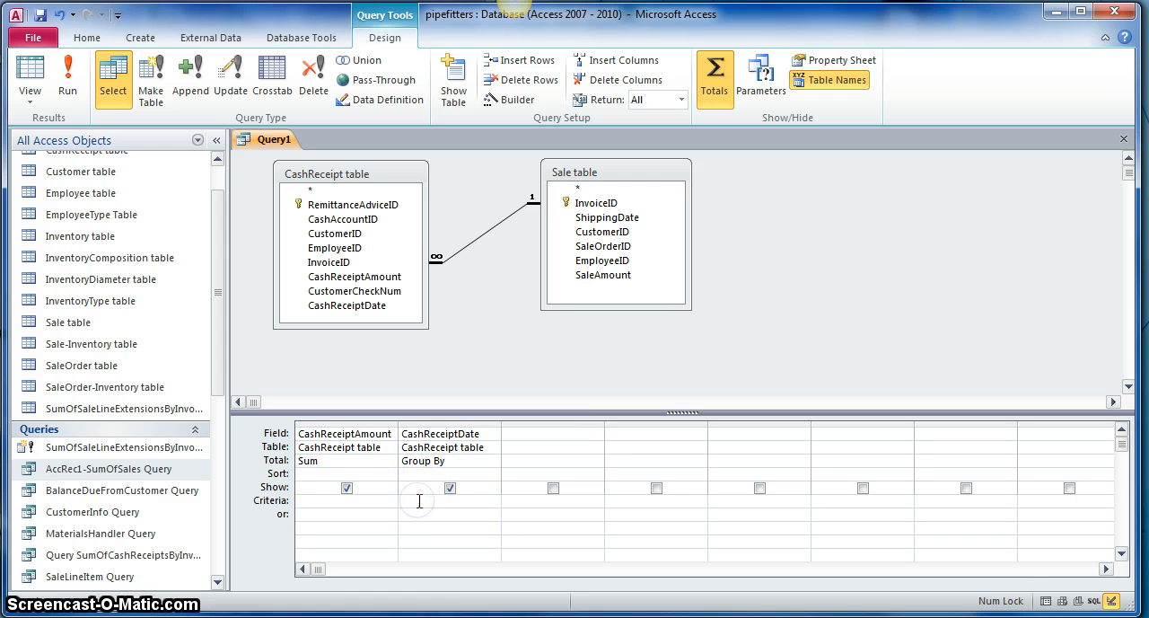
click(492, 461)
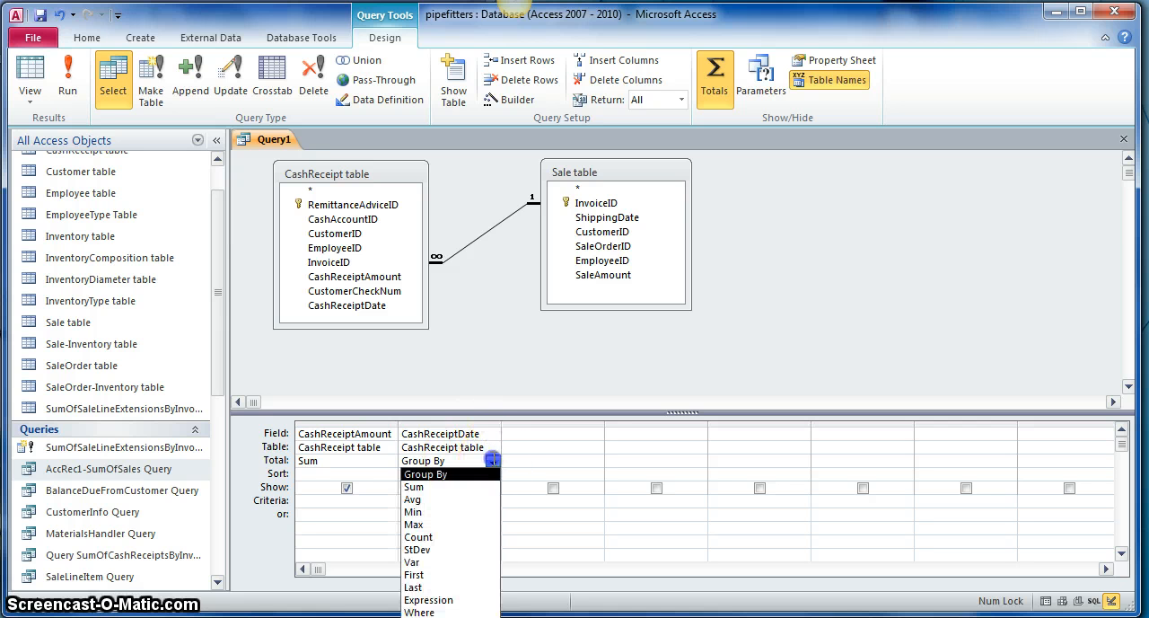
click(417, 611)
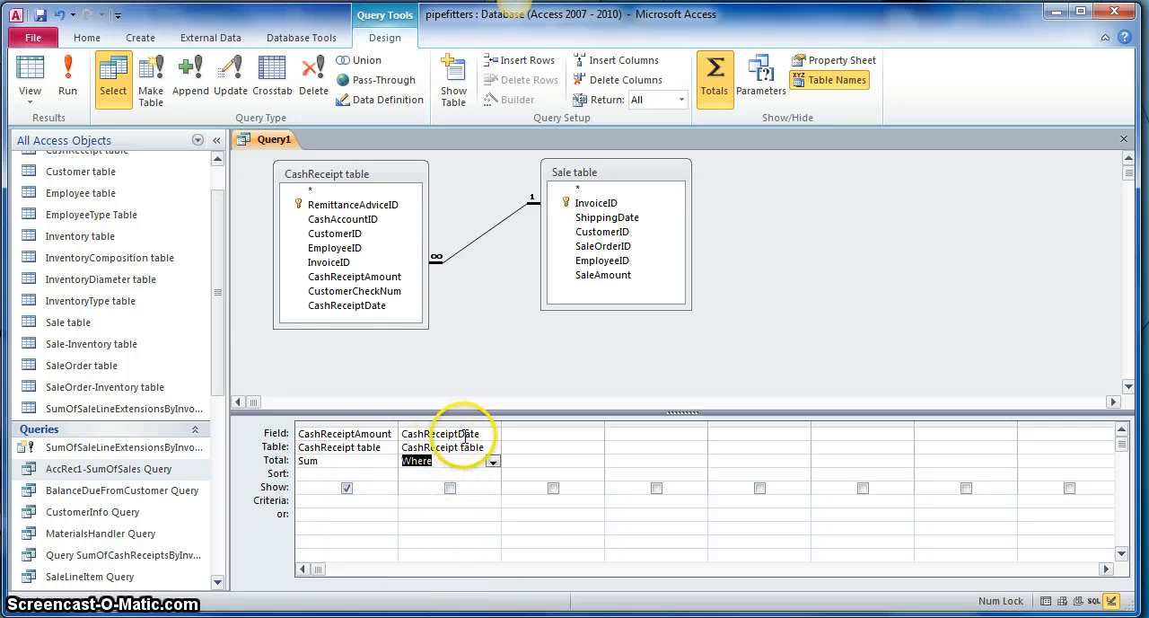
click(406, 500)
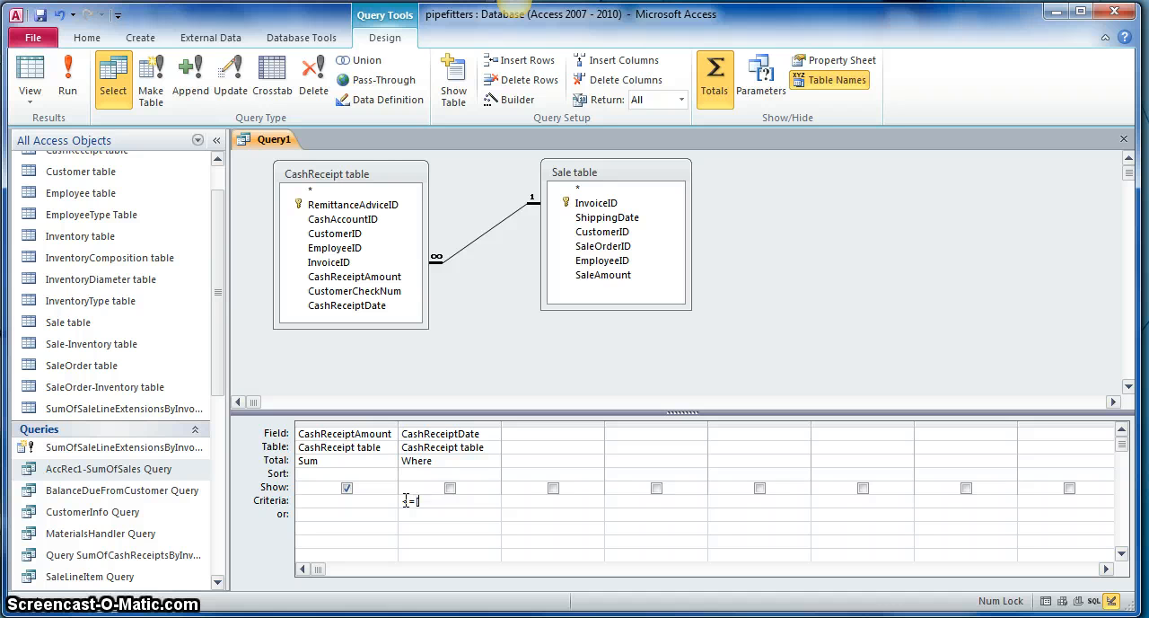
text(End of)
text(Period Date)
text(])
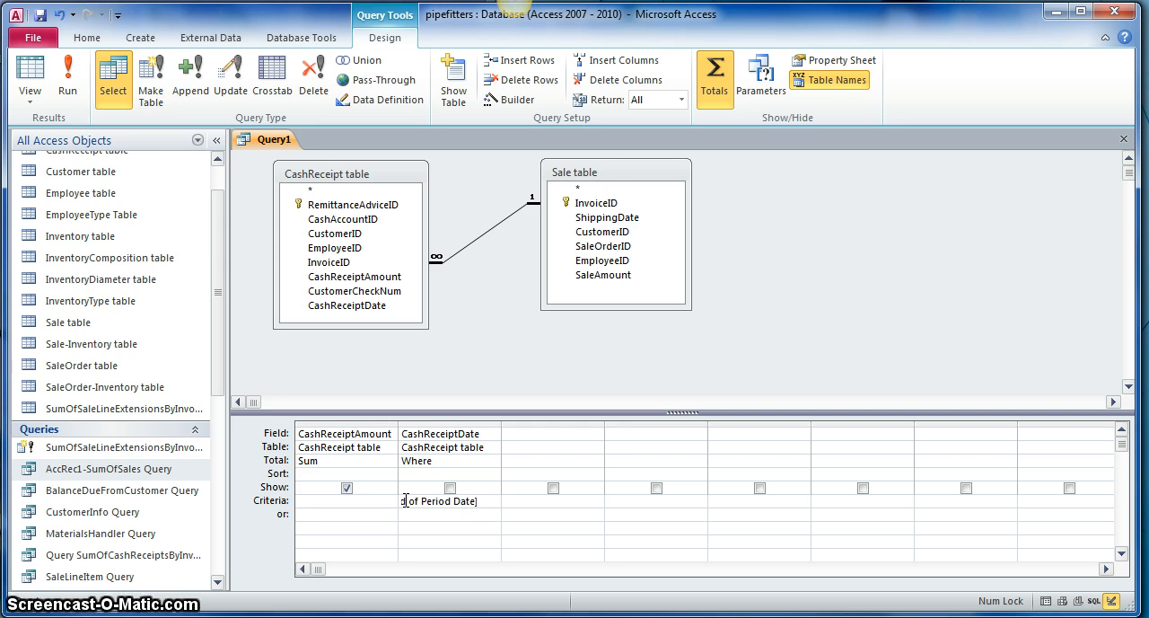
Step: Save the query under the name AccRec2-SumOfCR Query
click(408, 500)
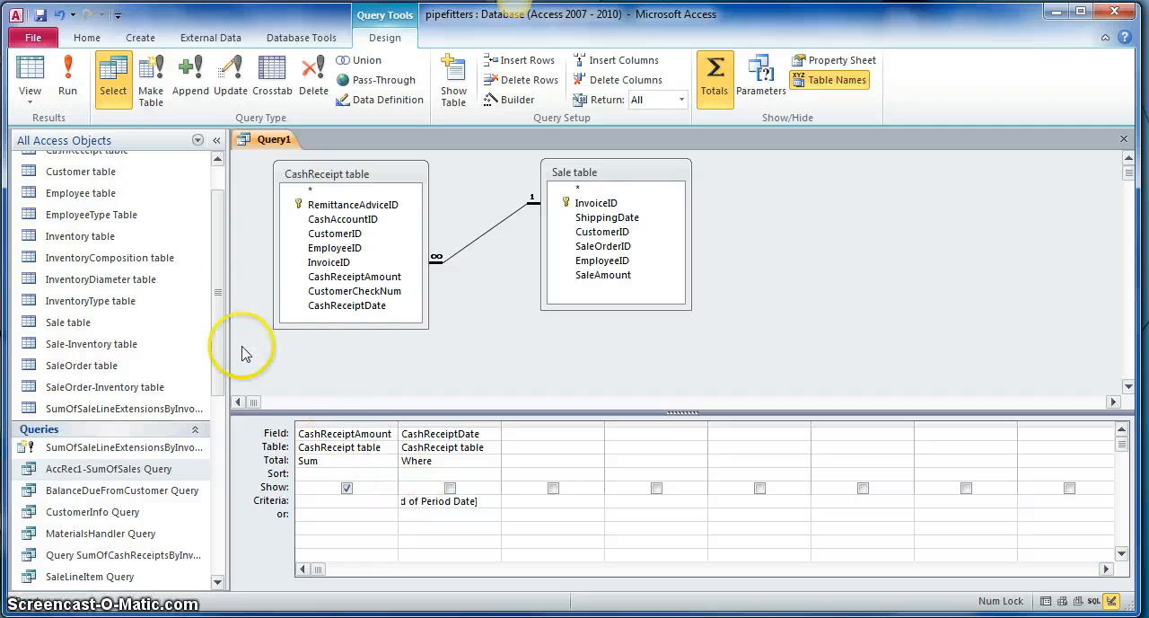
click(39, 13)
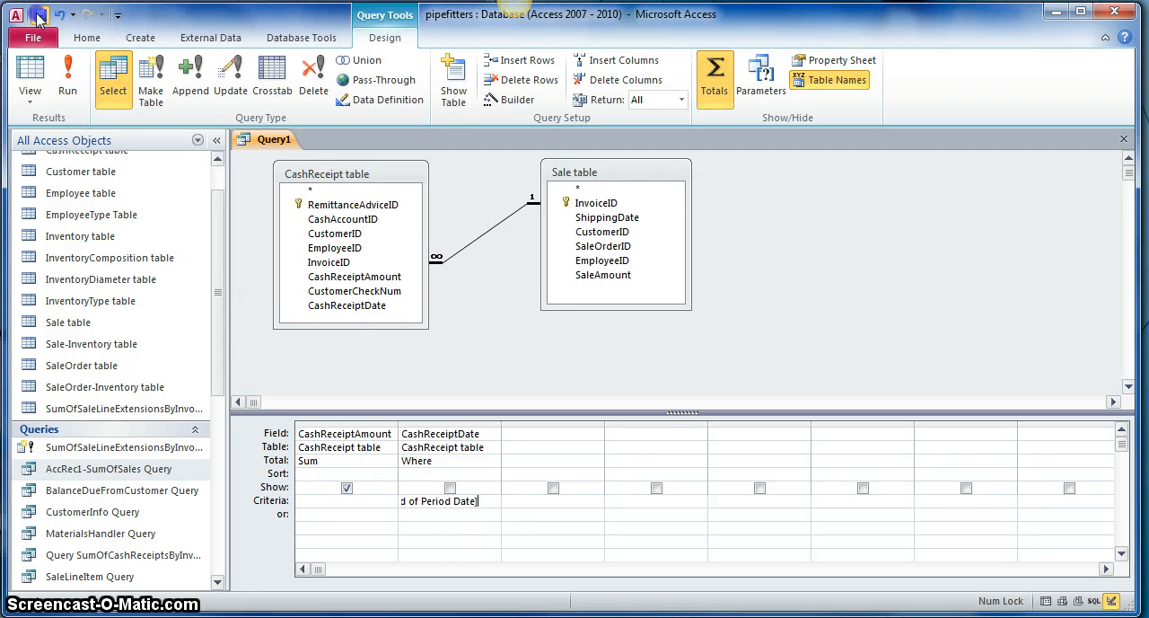
click(495, 226)
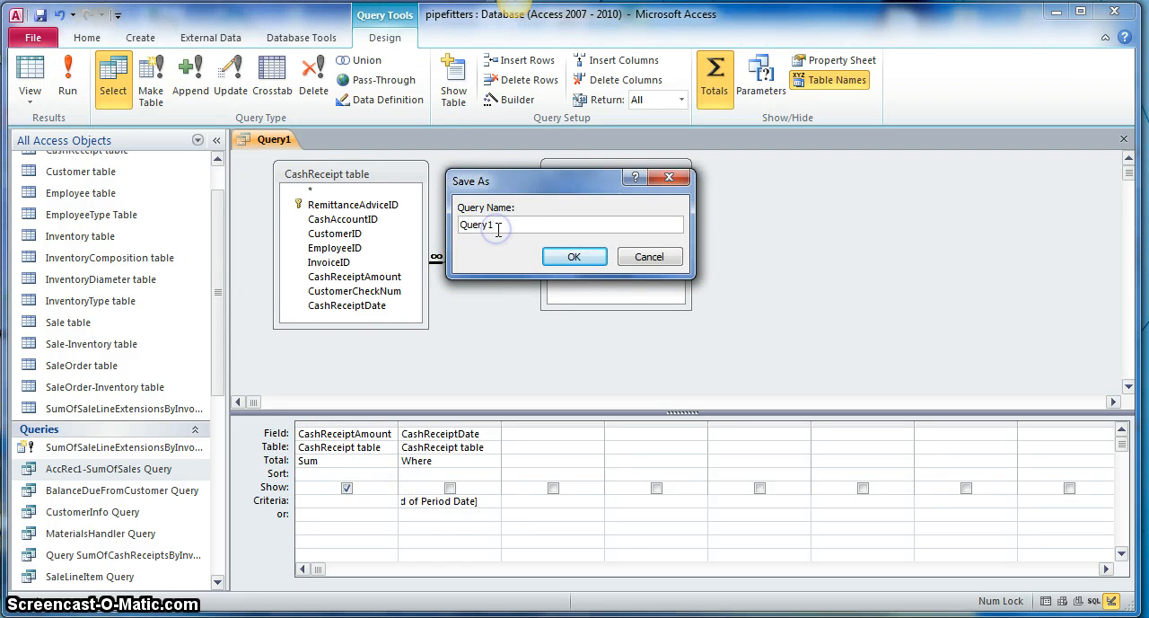
key(BackSpace)
text(cc)
text(Rec)
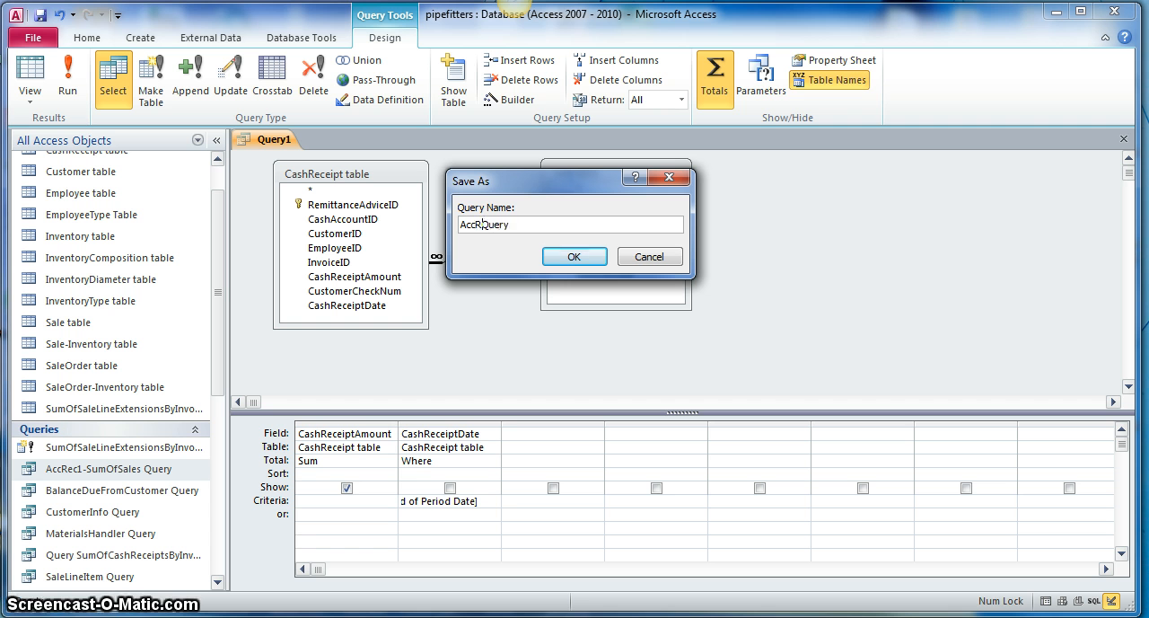
text(2)
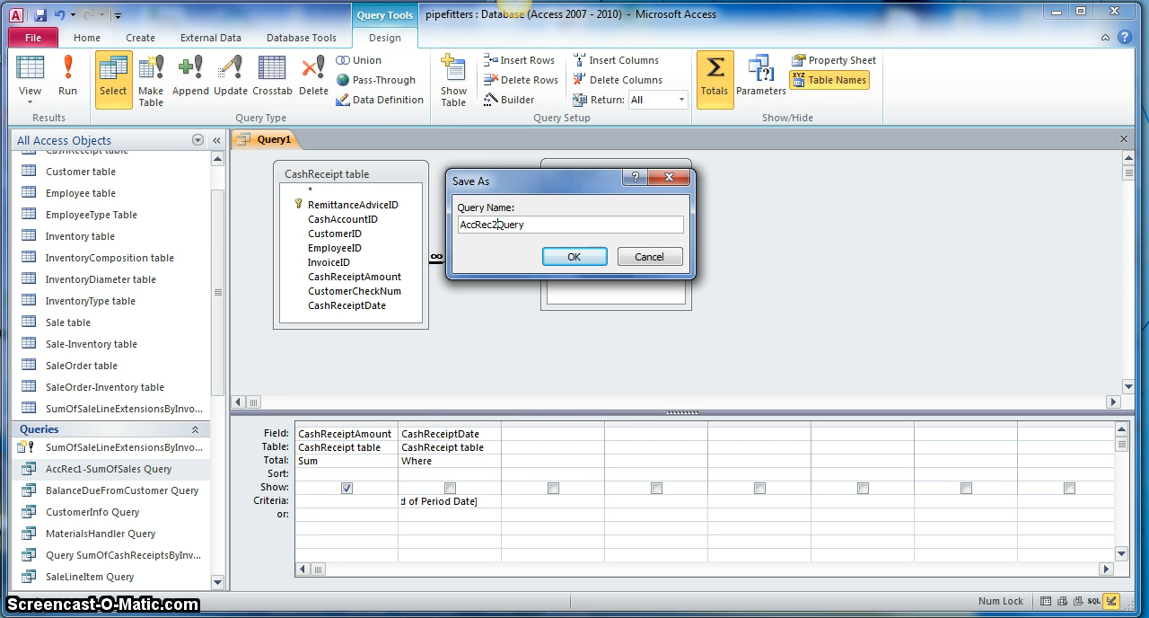
text(-SumOfCR)
click(573, 257)
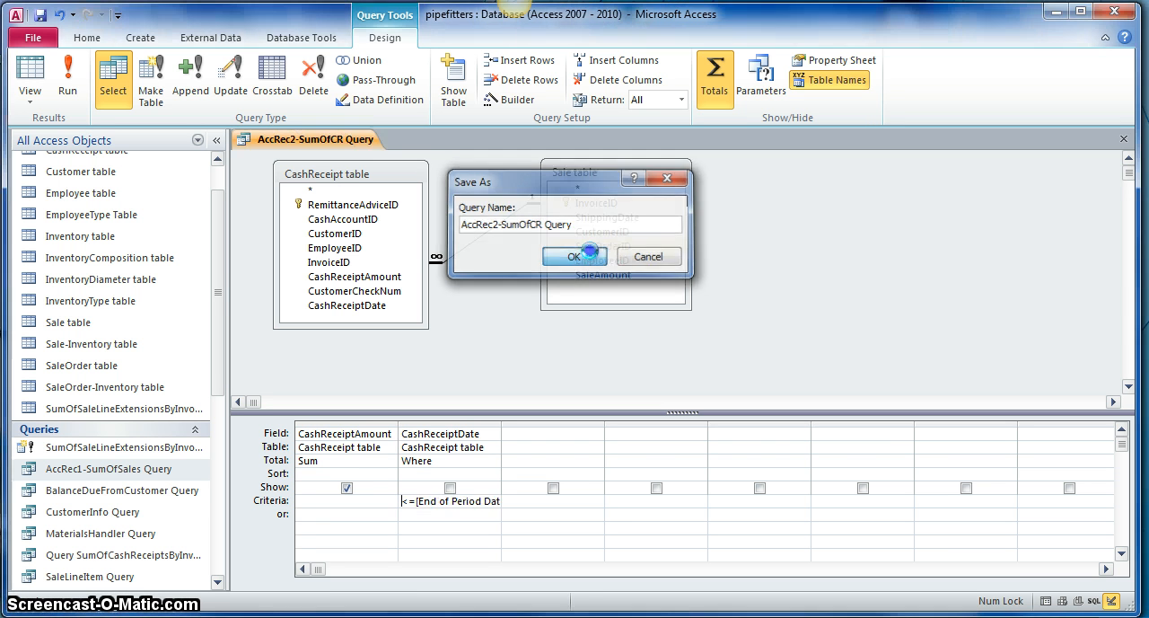
Step: Run the cash receipts query with 28/2/2010 as the End of Period Date, check the sum and close the query
click(68, 76)
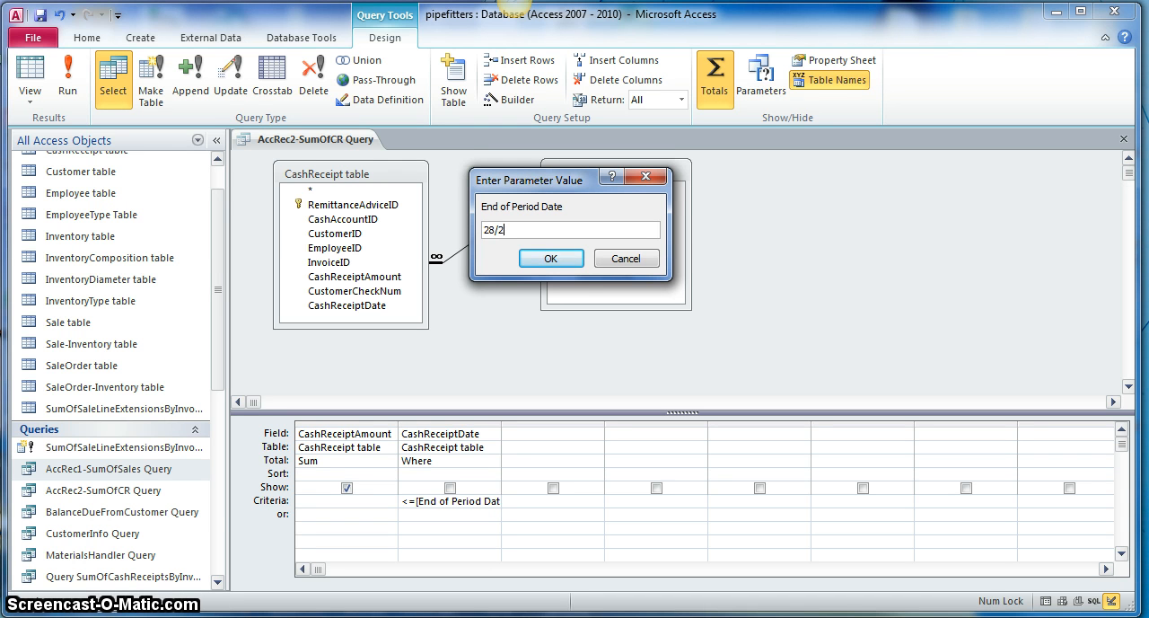
text(28/2/2010)
click(555, 260)
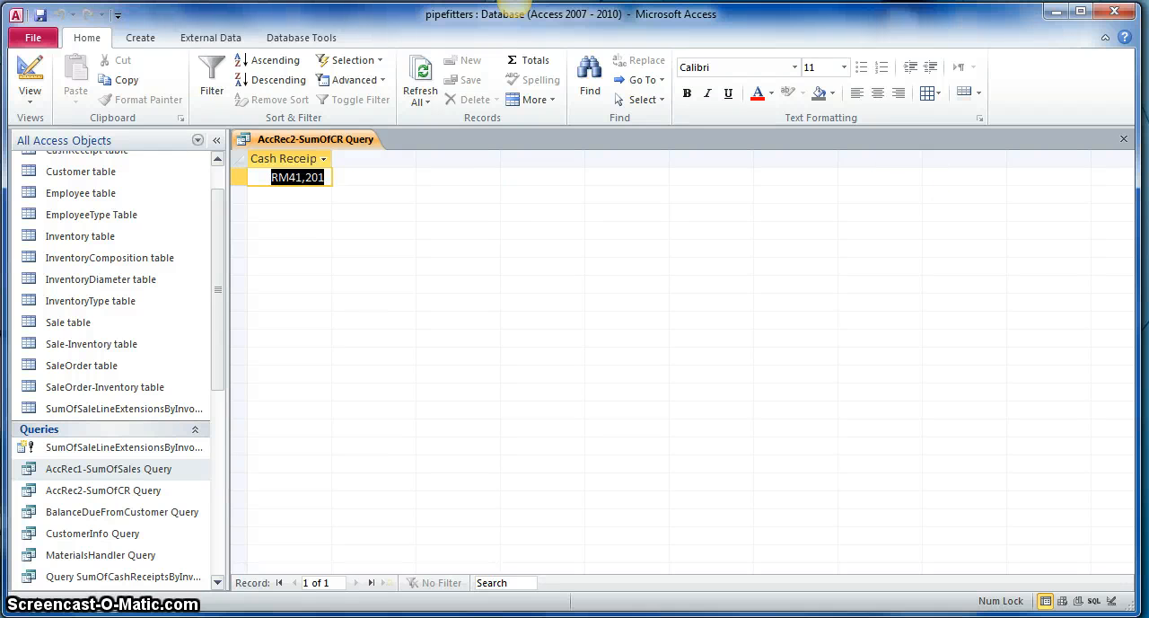
click(1123, 139)
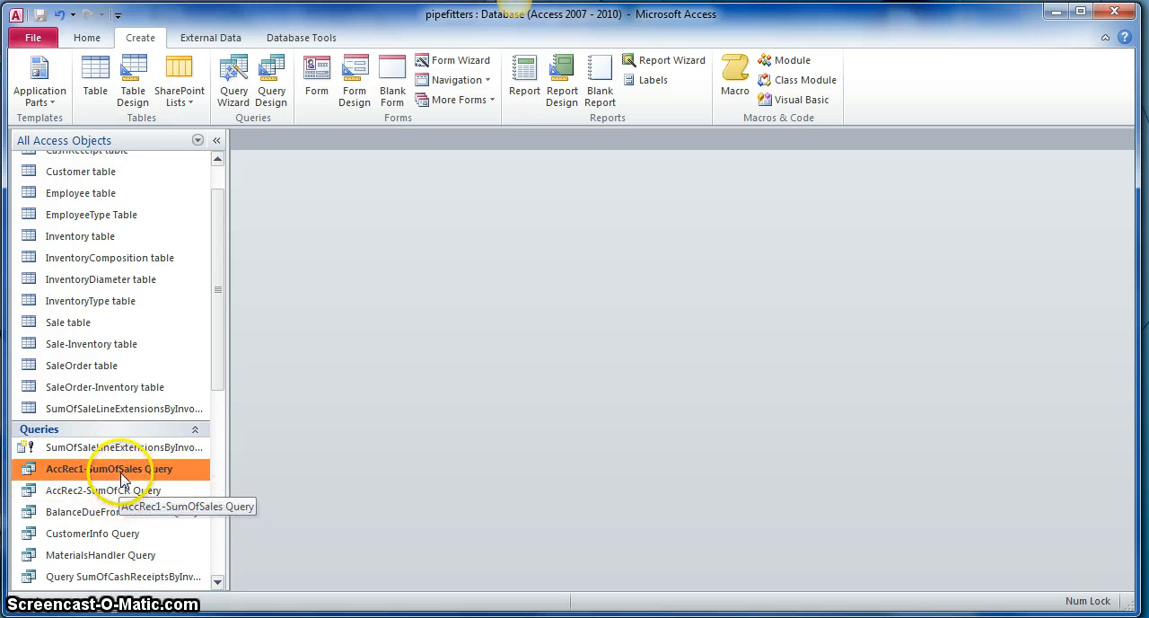
Step: Create a new query in design view based on AccRec1-SumOfSales Query and AccRec2-SumOfCR Query
click(270, 79)
drag(539, 378, 688, 226)
click(633, 255)
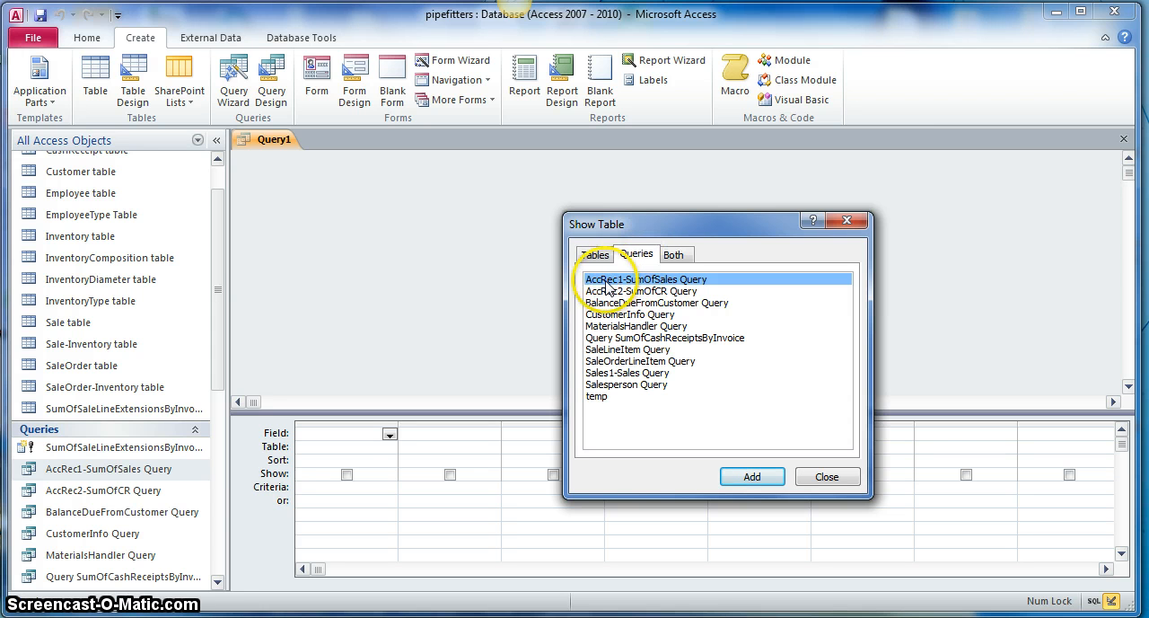
double_click(654, 280)
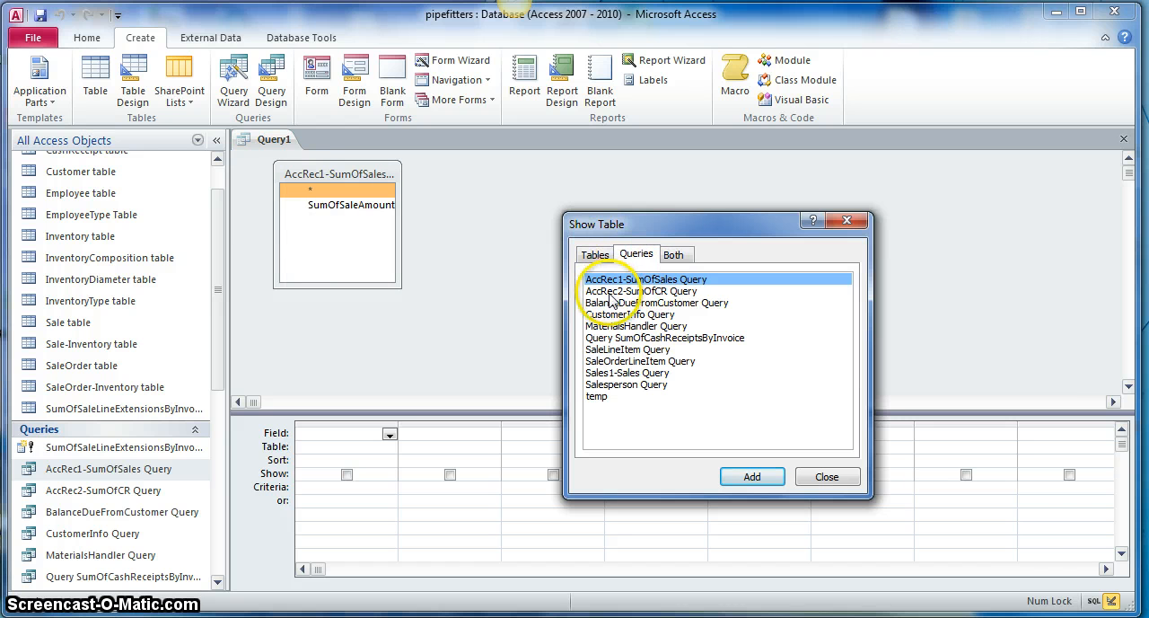
click(660, 292)
click(661, 291)
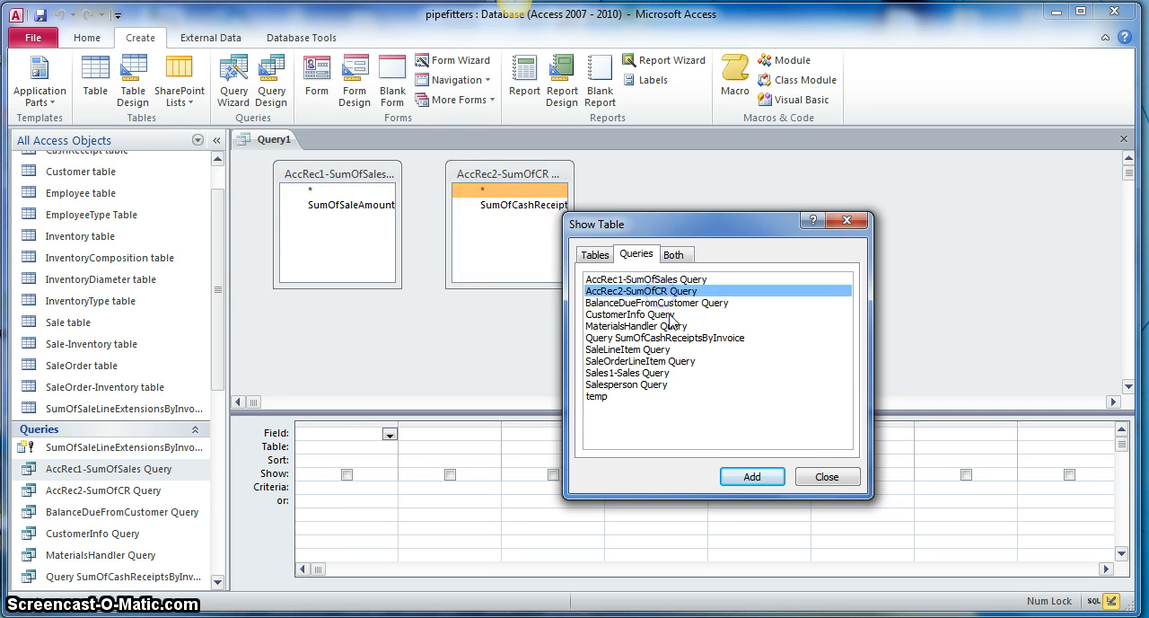
click(819, 477)
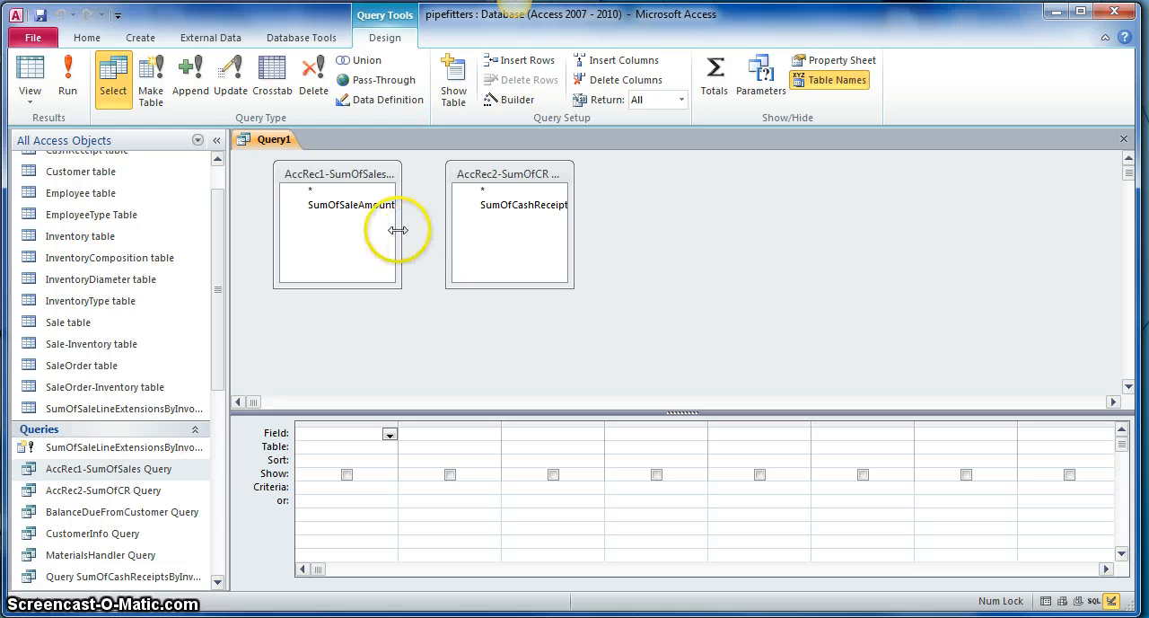
Step: Widen and shorten both source query boxes so that they fit their full field names
drag(400, 228, 420, 220)
drag(383, 287, 382, 226)
drag(573, 244, 616, 240)
click(559, 233)
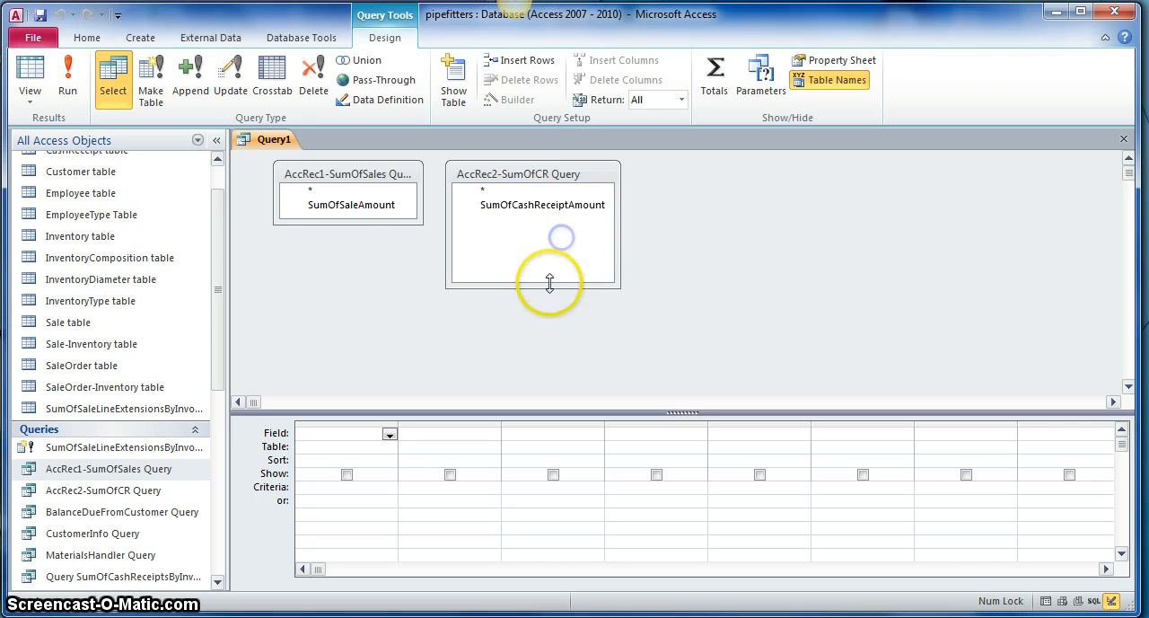
drag(549, 285, 552, 224)
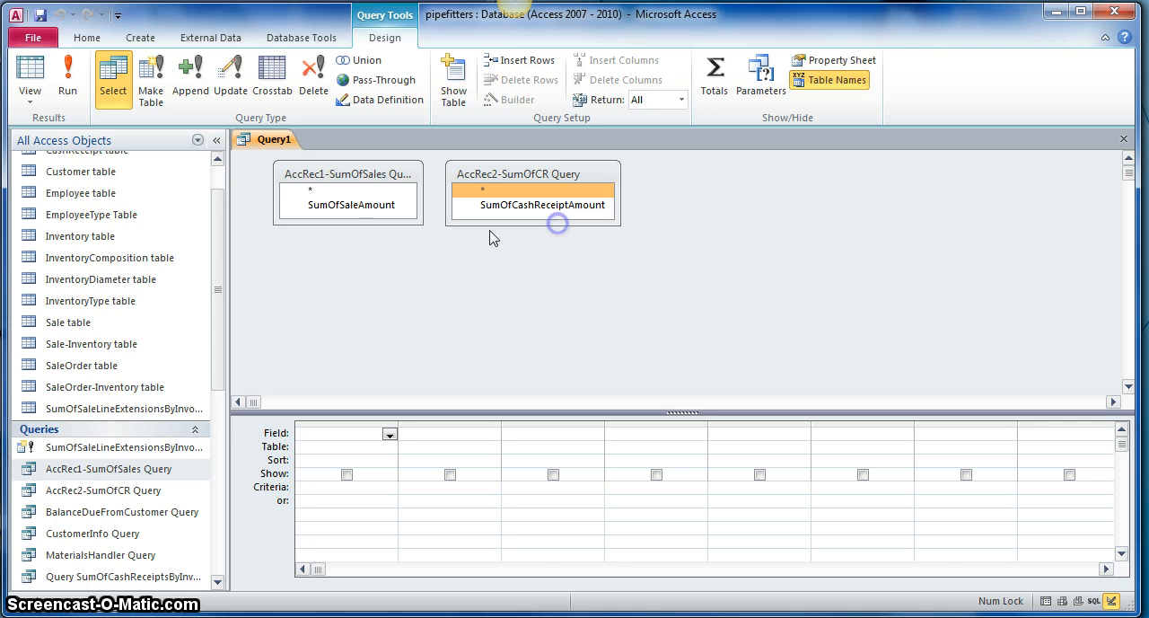
Step: Add the SumOfSaleAmount and SumOfCashReceiptAmount fields to the query grid and move to the empty third column
double_click(341, 209)
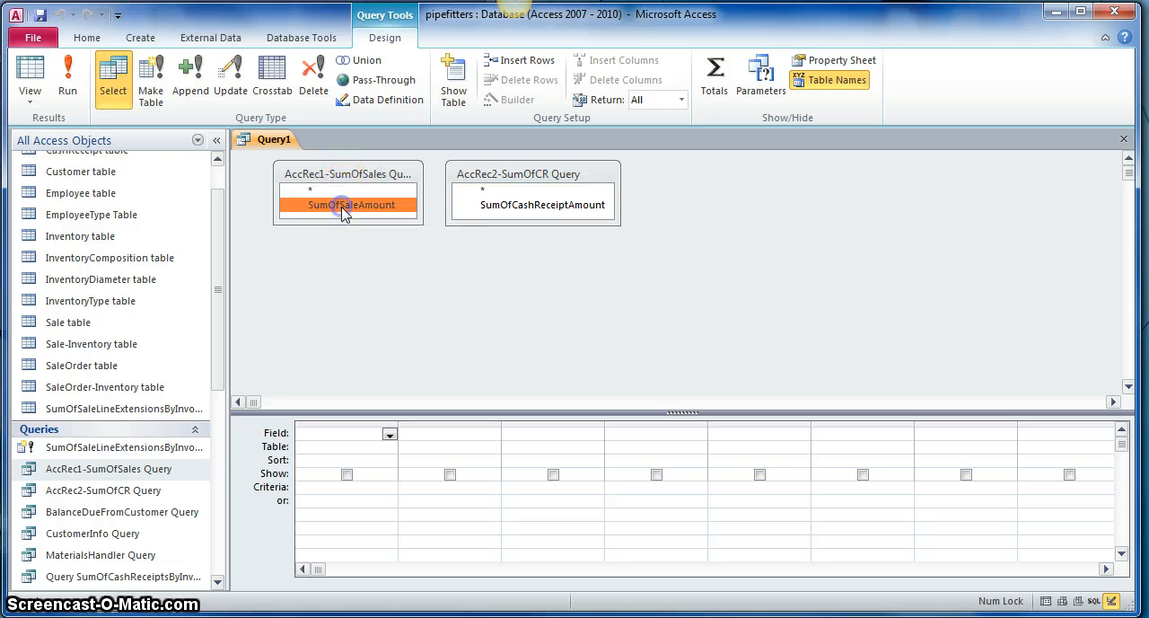
click(536, 209)
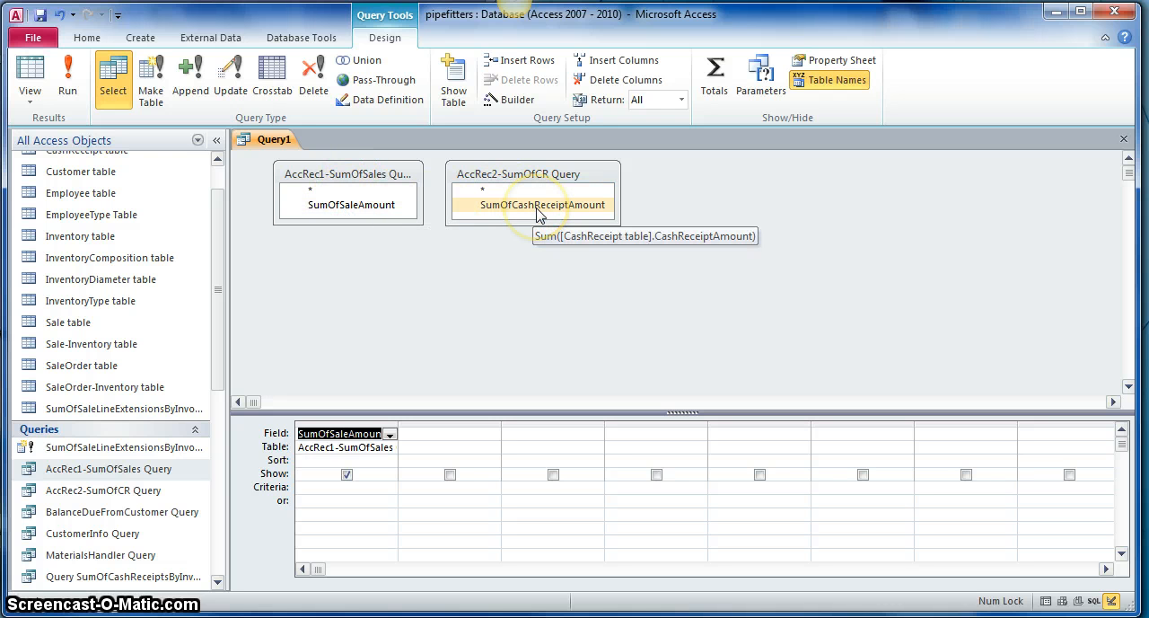
double_click(538, 205)
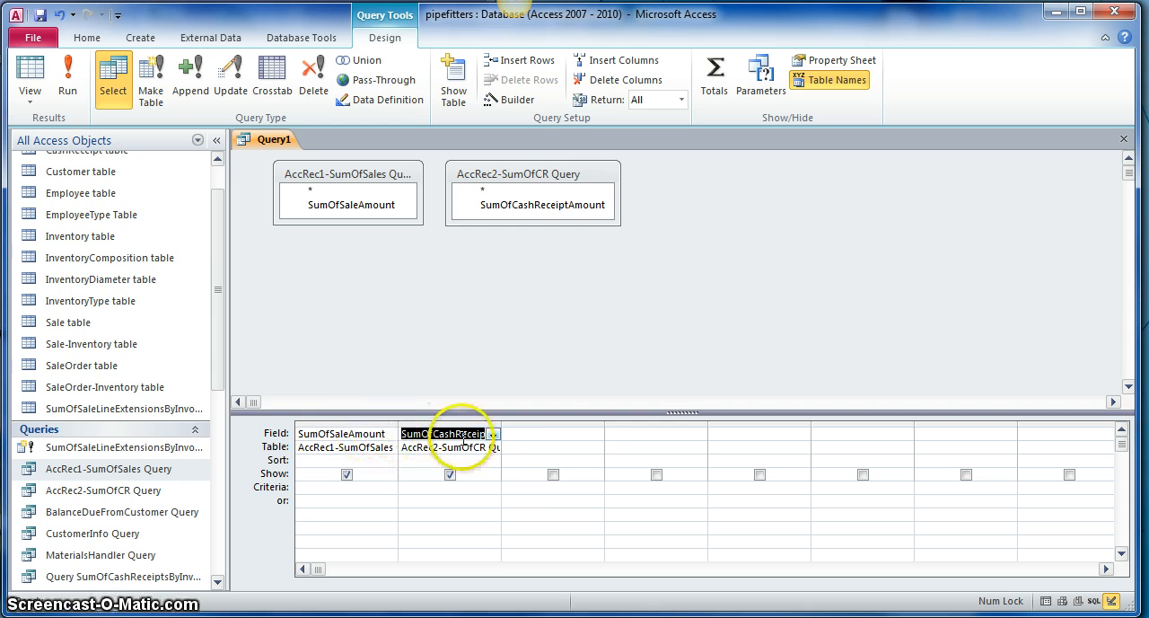
click(540, 434)
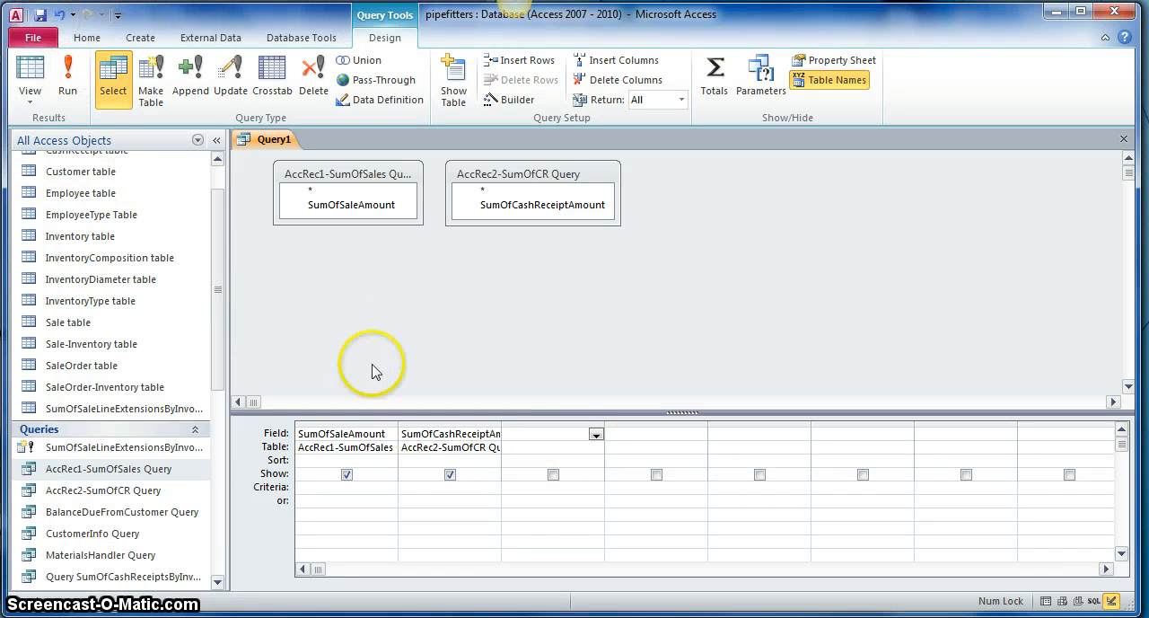
Step: Save the new query under the name AccRec3-AccountsReceivable Query
click(40, 14)
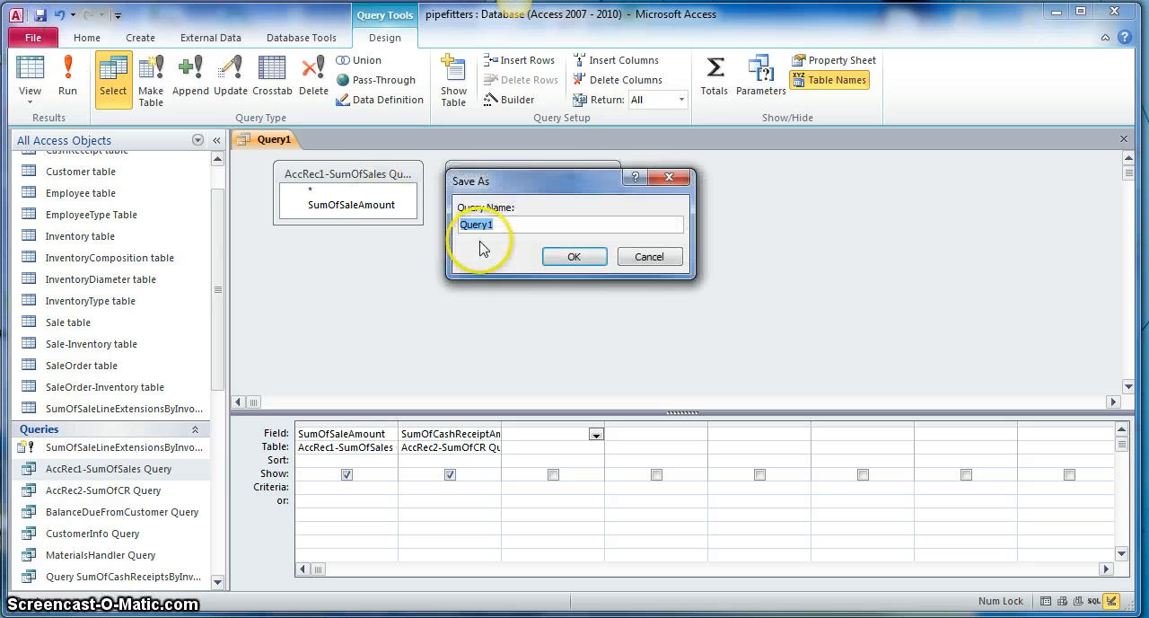
click(501, 221)
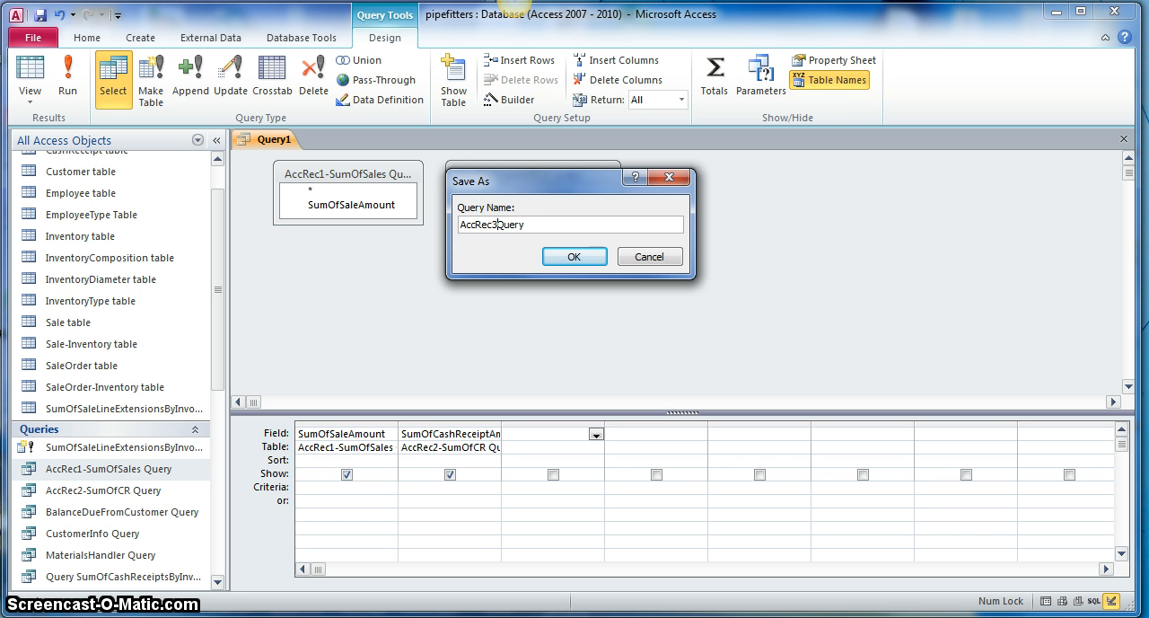
text(-AccountsReceivable)
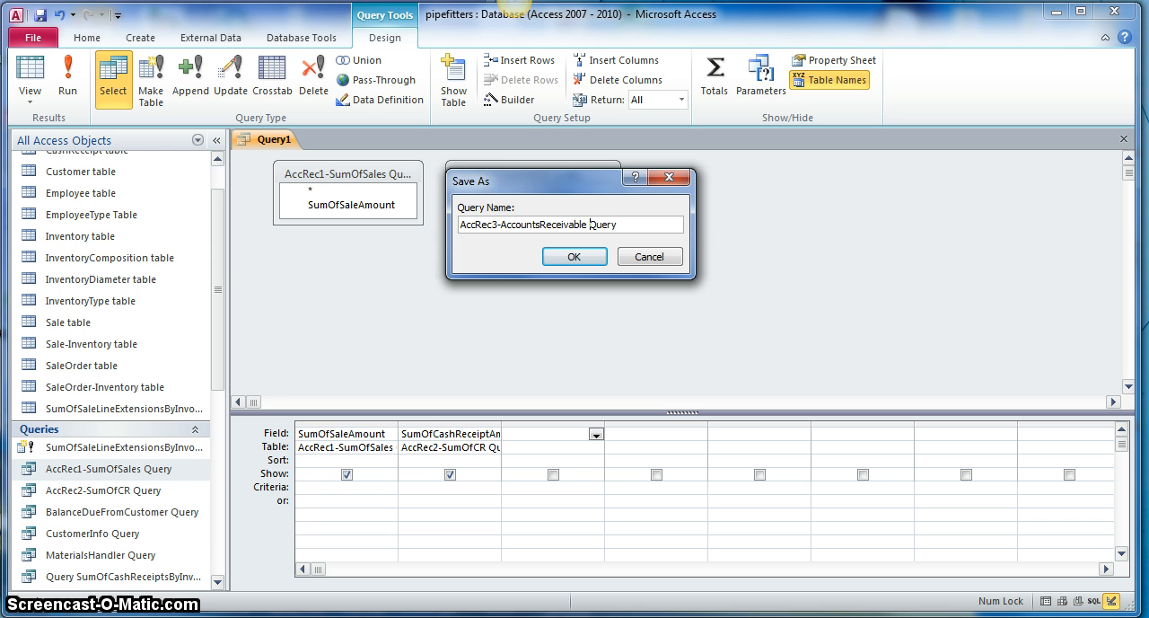
click(552, 258)
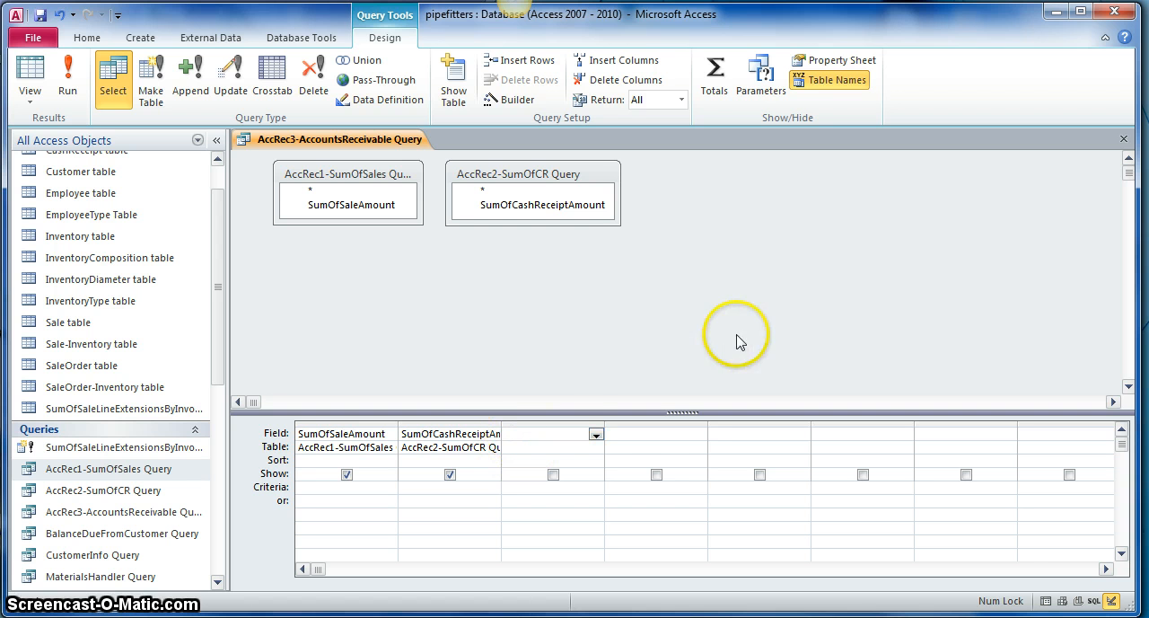
Step: In the Expression Builder, start the third column's calculated field as AccountsReceivable: [SumOfSaleAmount], without the «Expr» placeholder
click(500, 104)
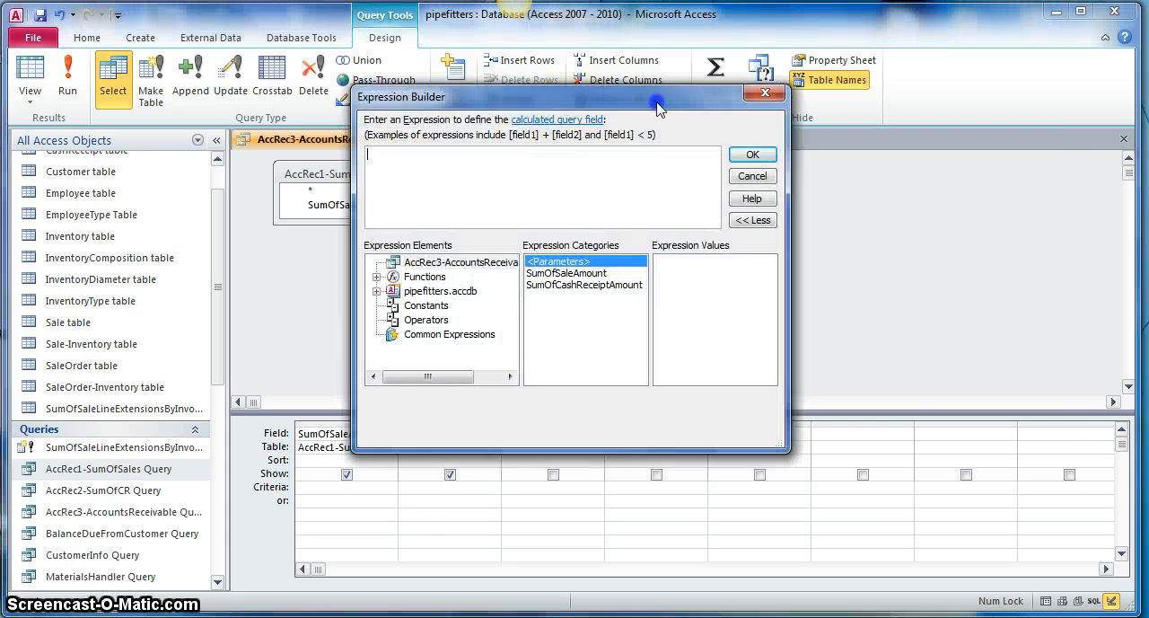
drag(574, 97, 864, 119)
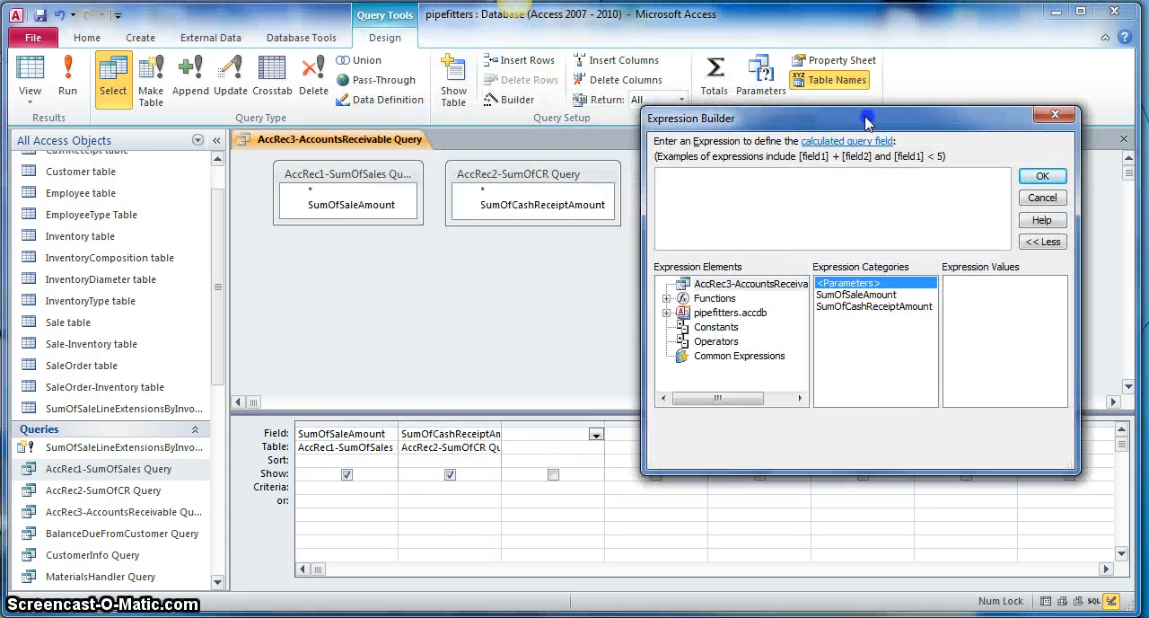
click(702, 176)
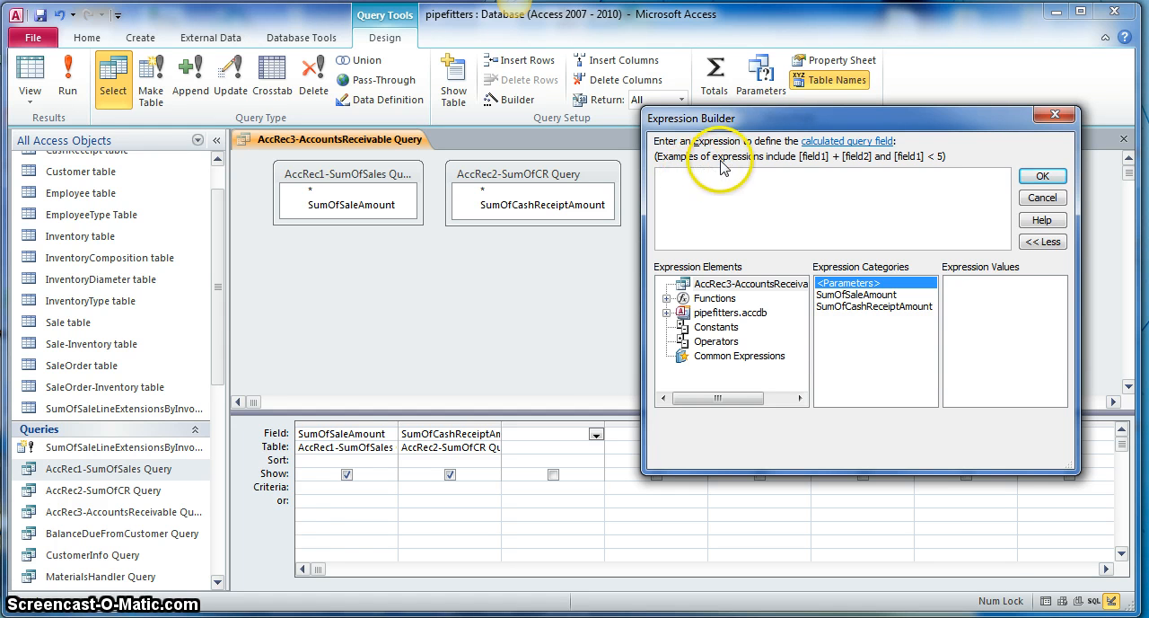
text(AccountsReceiva)
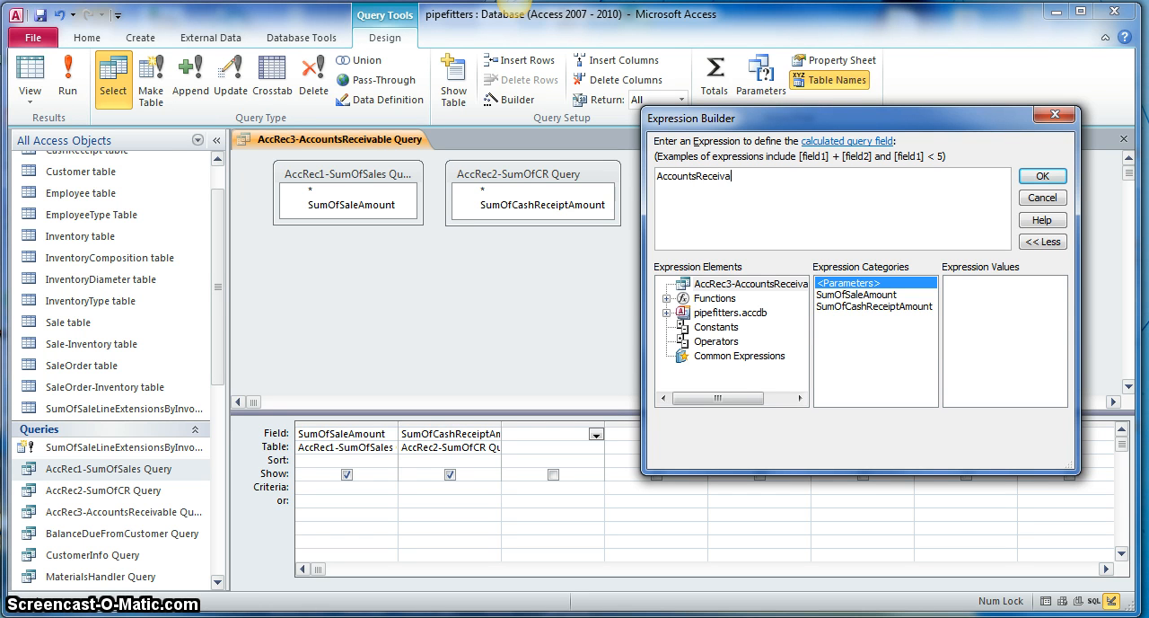
text(ble:)
double_click(857, 294)
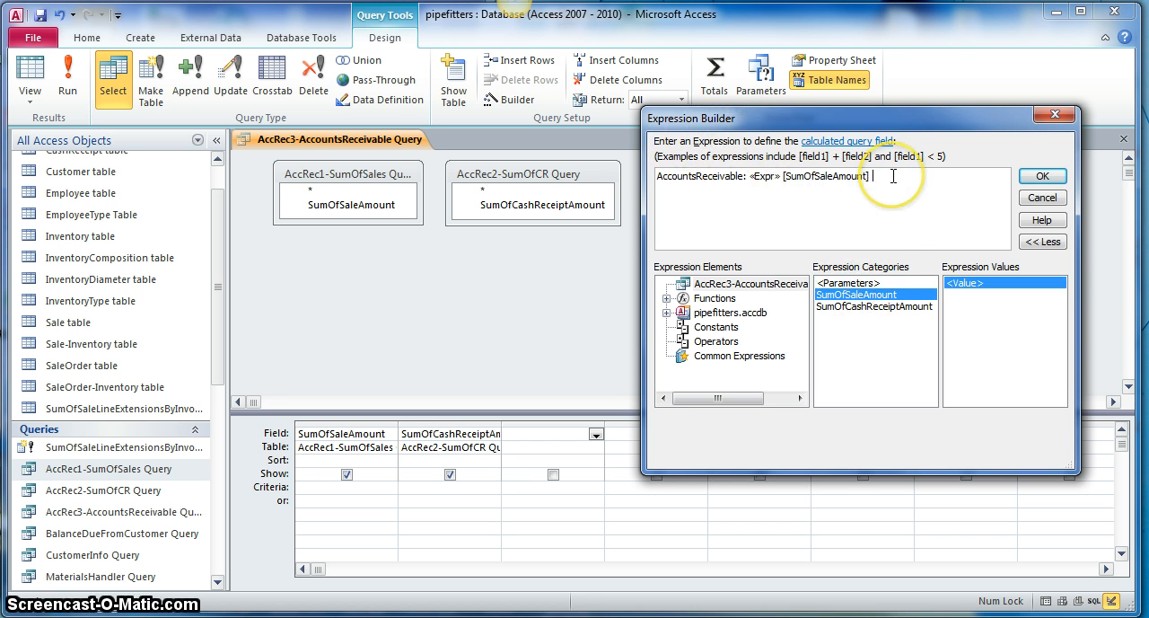
click(764, 177)
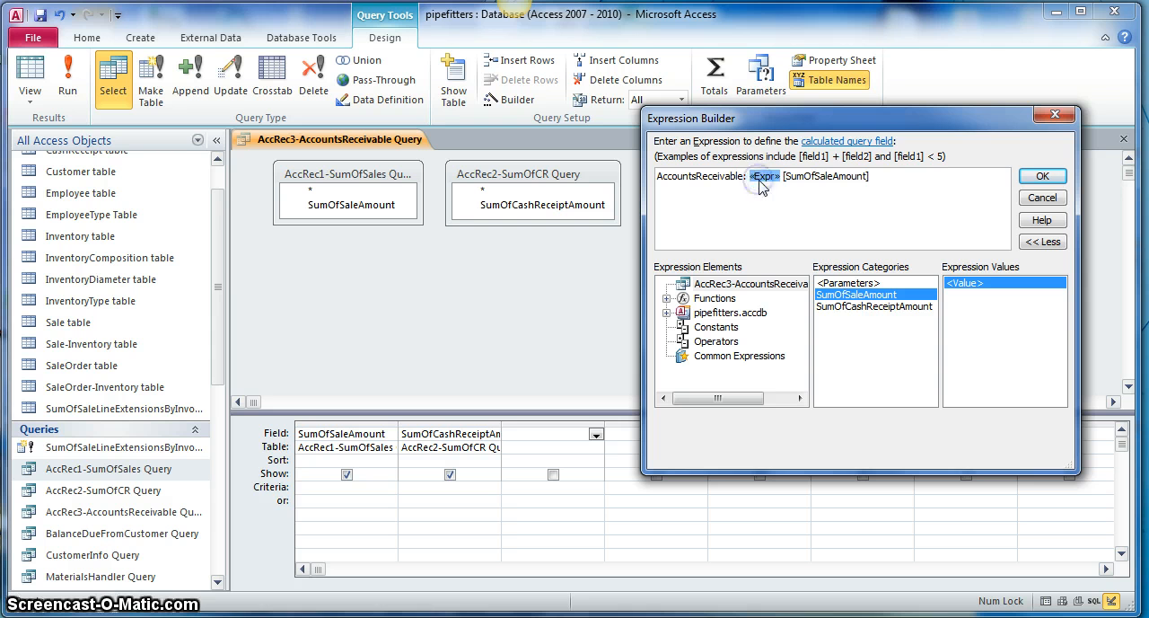
key(Delete)
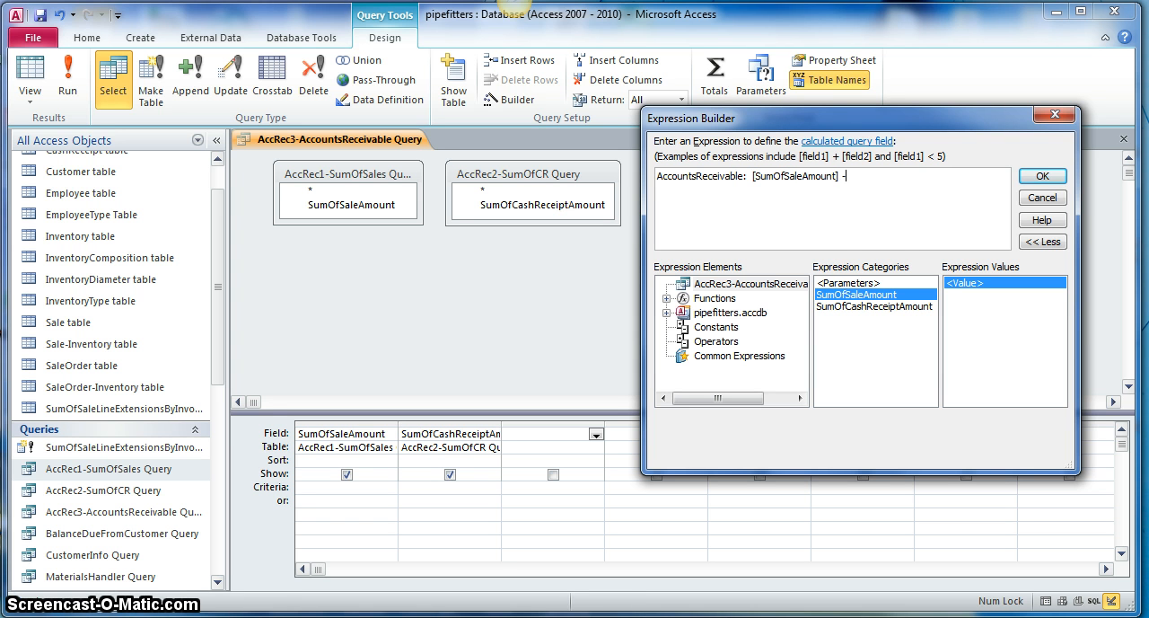
Step: Complete the AccountsReceivable expression by subtracting nz([SumOfCashReceiptAmount];0) and accept it into the third column
text(- nz)
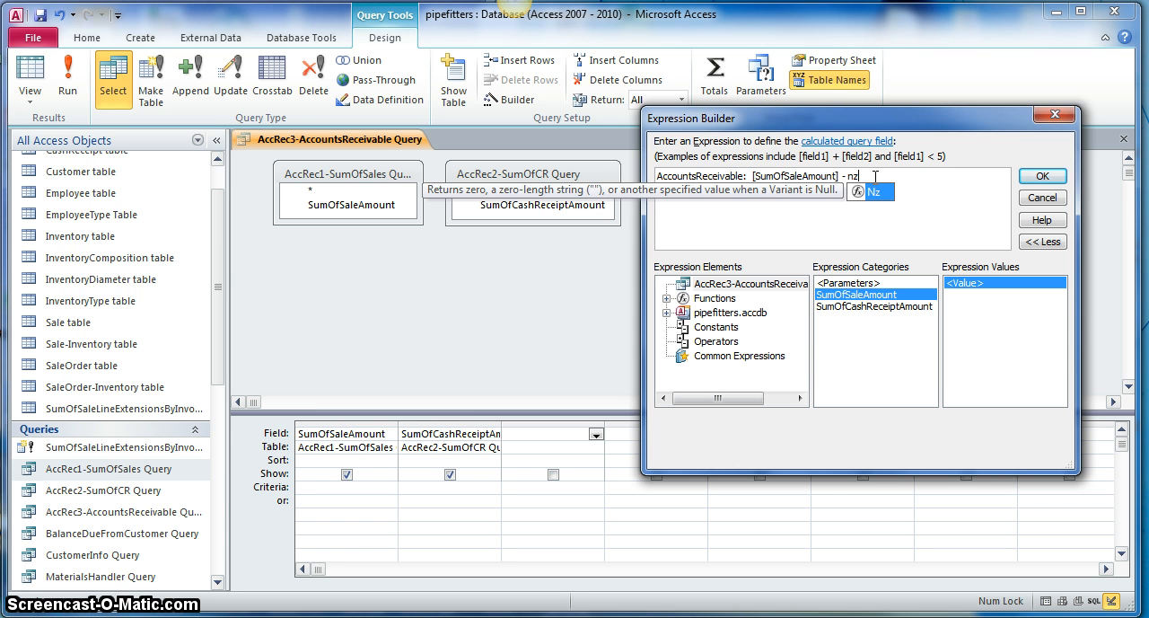
text(()
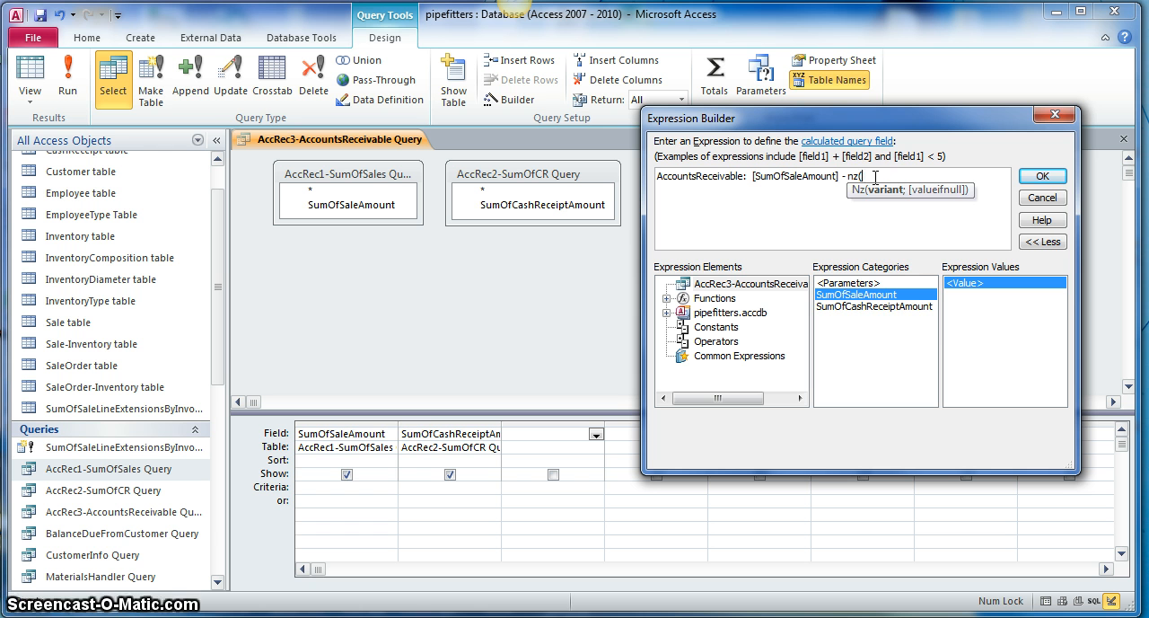
double_click(879, 307)
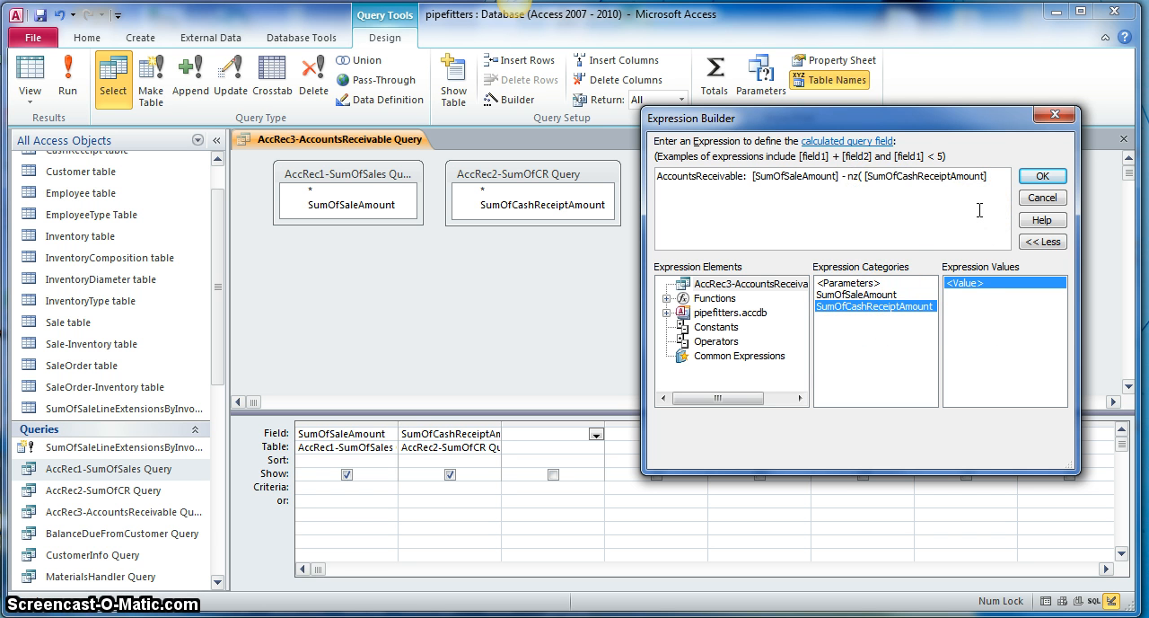
text(;)
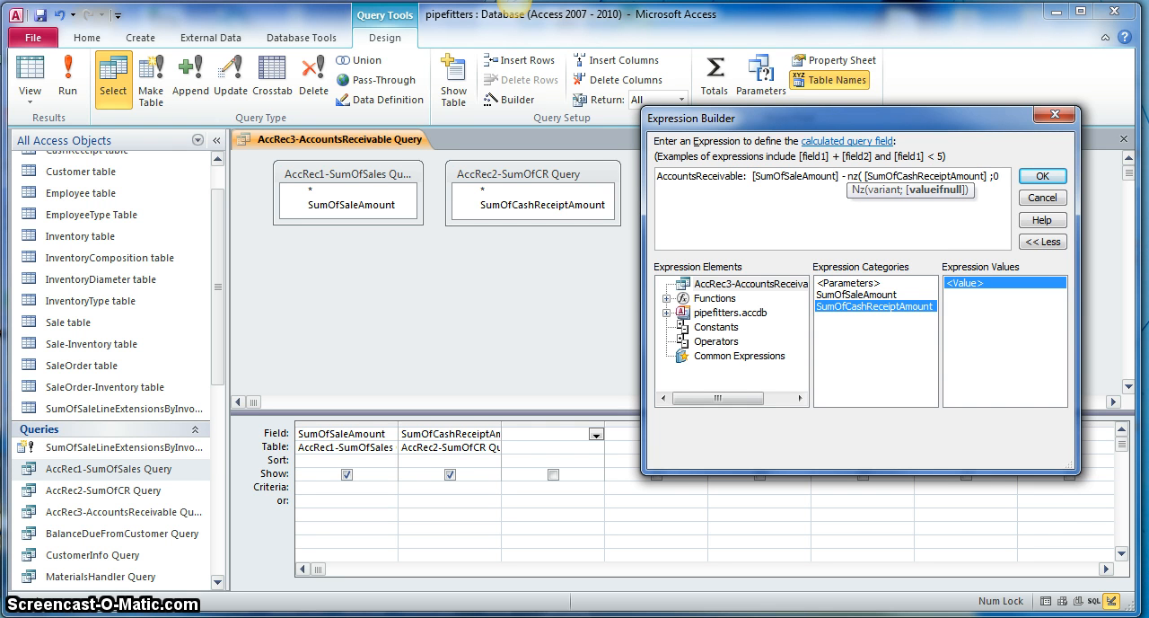
text(0))
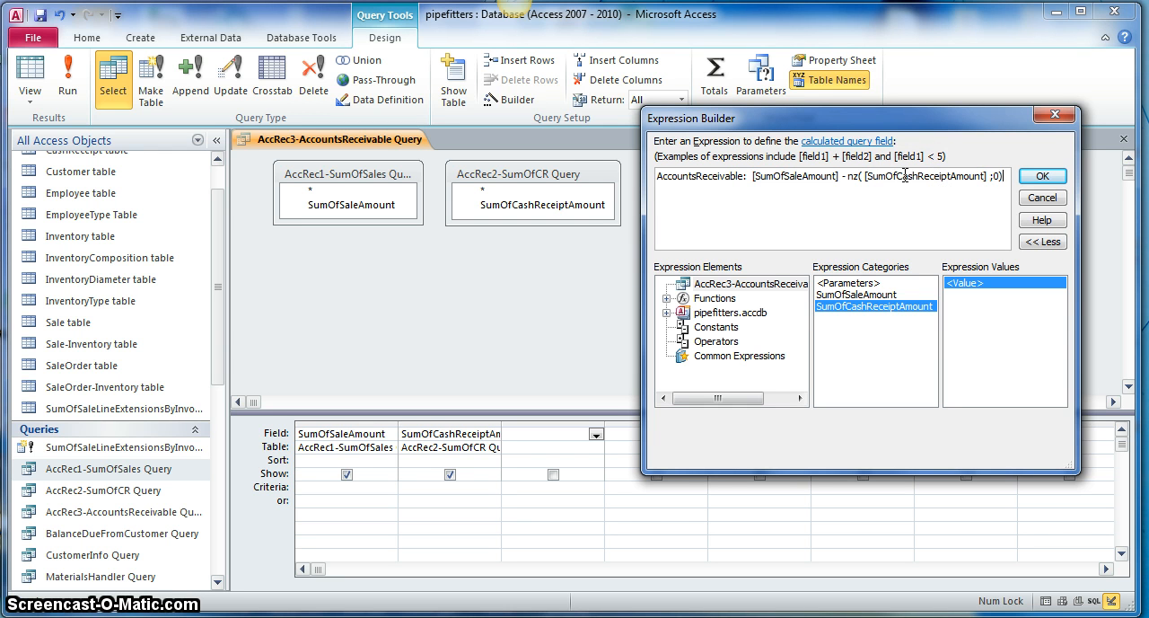
click(851, 176)
click(986, 178)
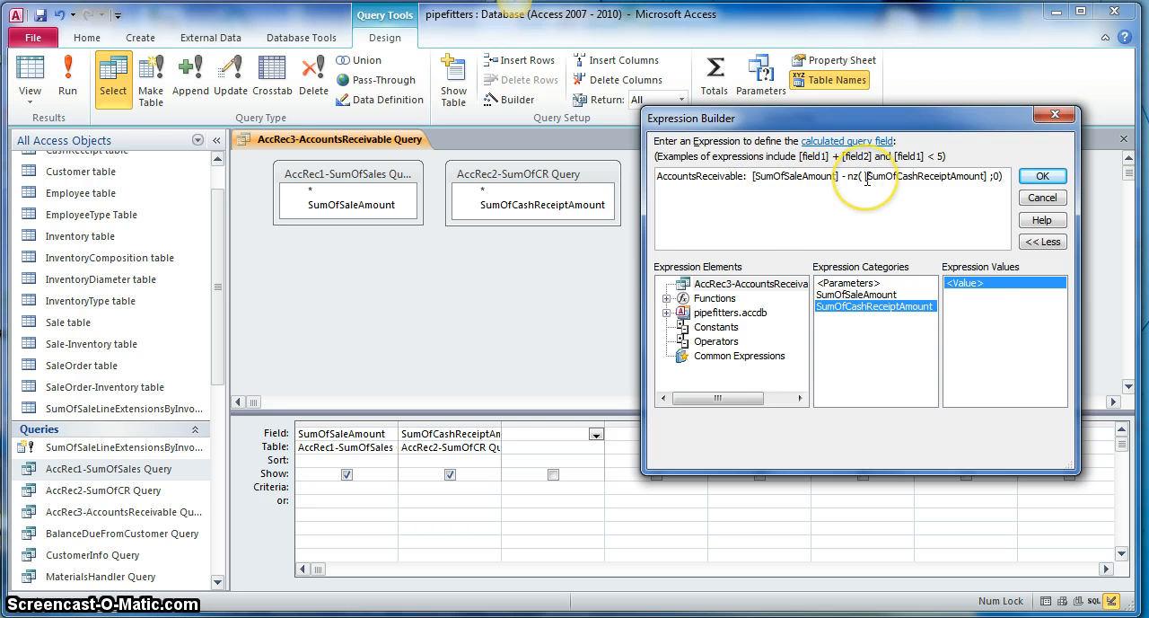
click(1041, 176)
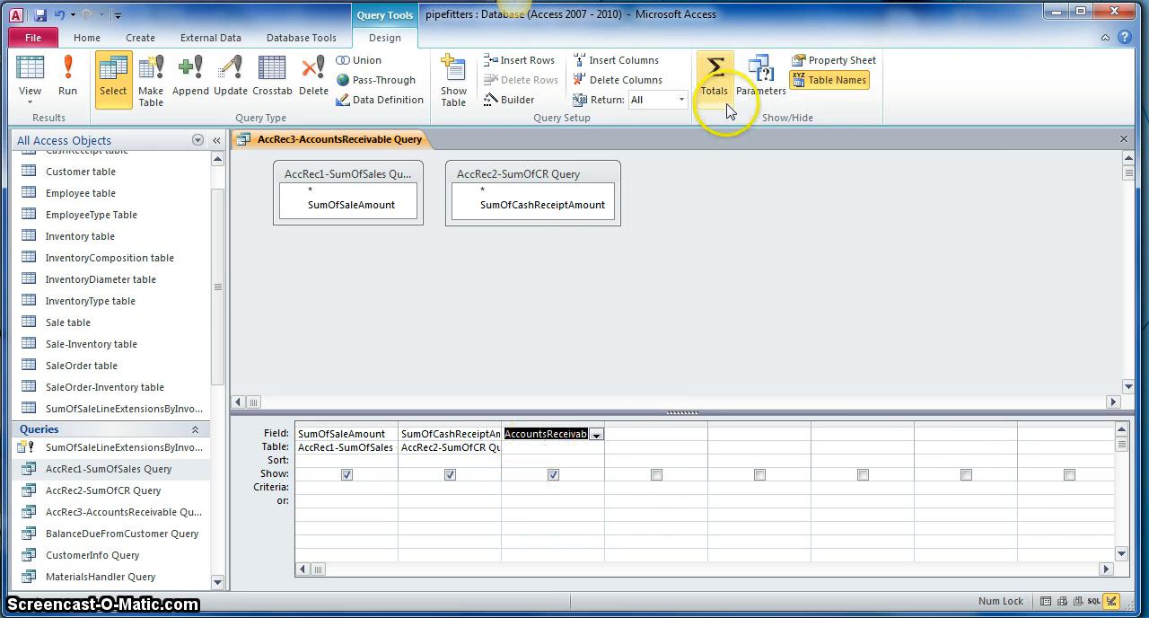
Step: Give the AccountsReceivable calculated field the caption Accounts Receivable in its field properties and save the query
click(842, 63)
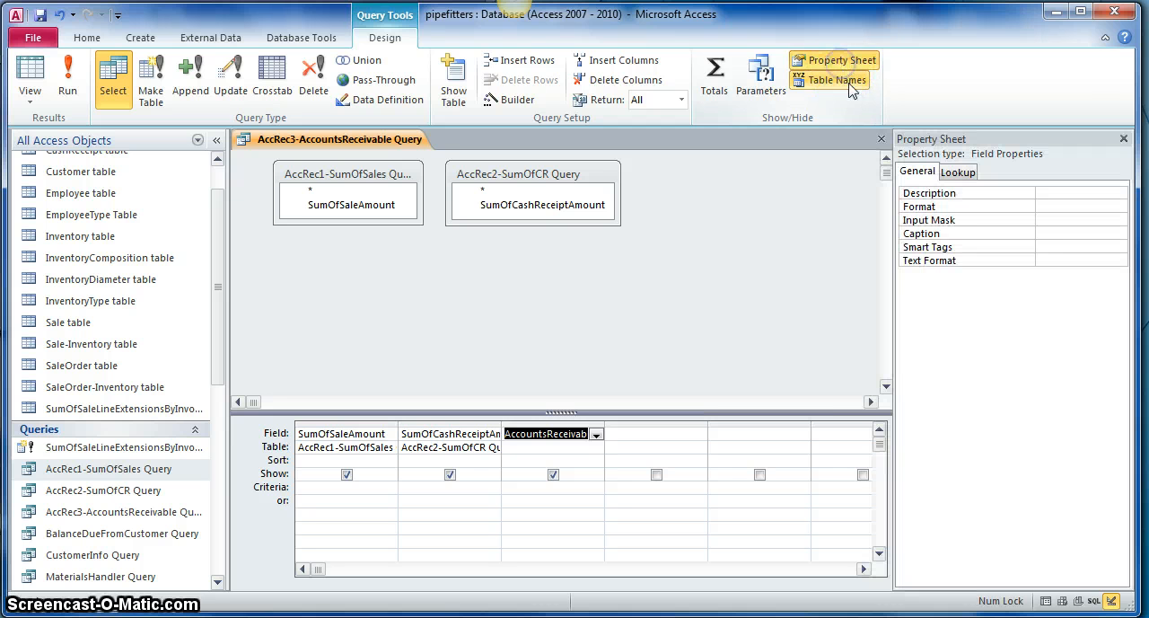
click(1045, 232)
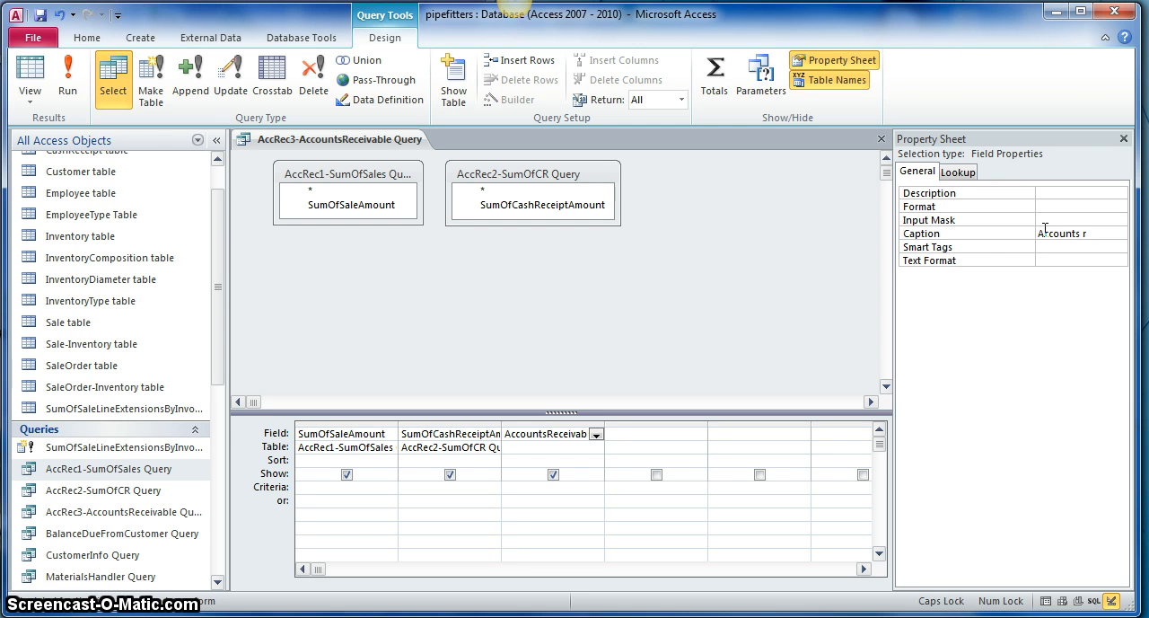
text(Accounts rE)
text(e)
click(1047, 229)
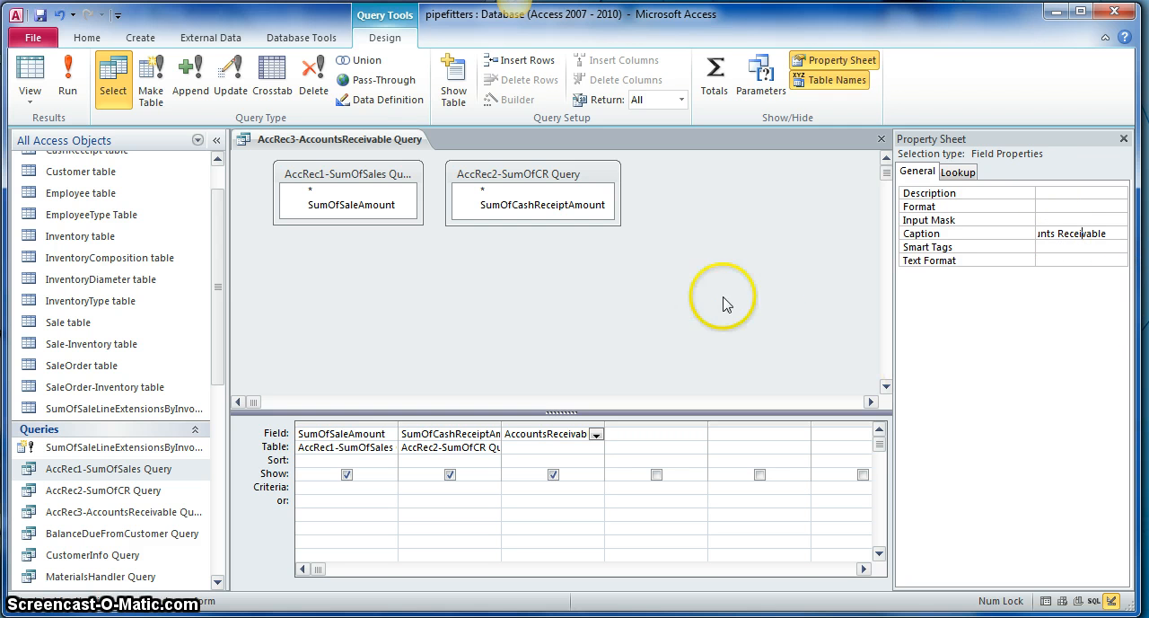
click(39, 16)
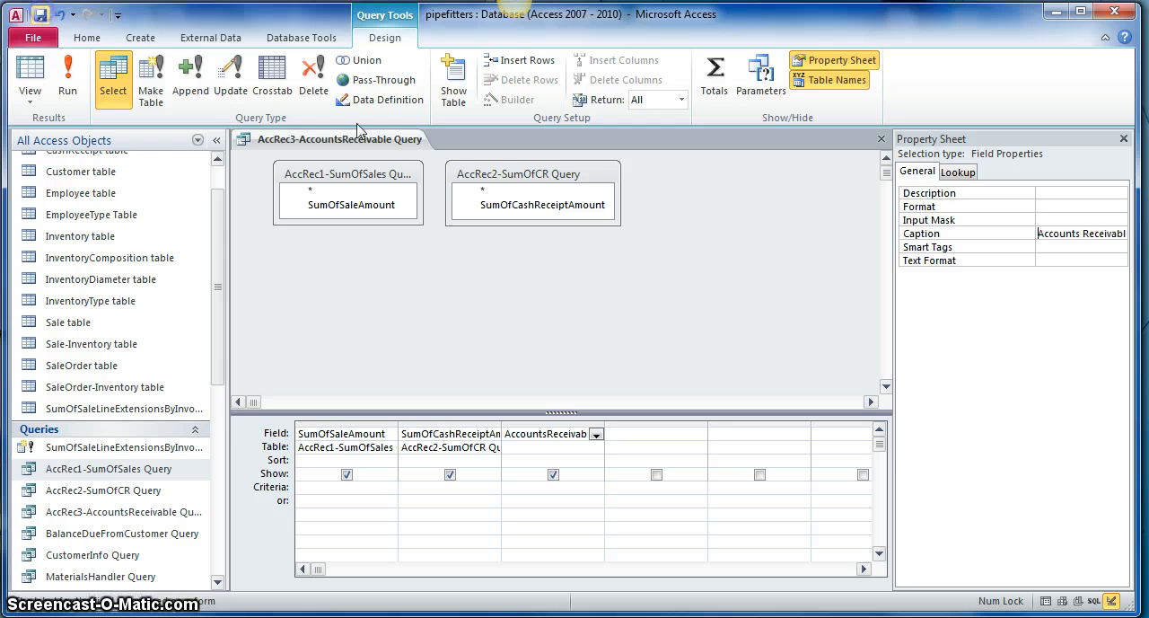
Step: Run the query for the end of period date 28/2/2010 and widen the Accounts Receivable column to fit its heading
click(68, 79)
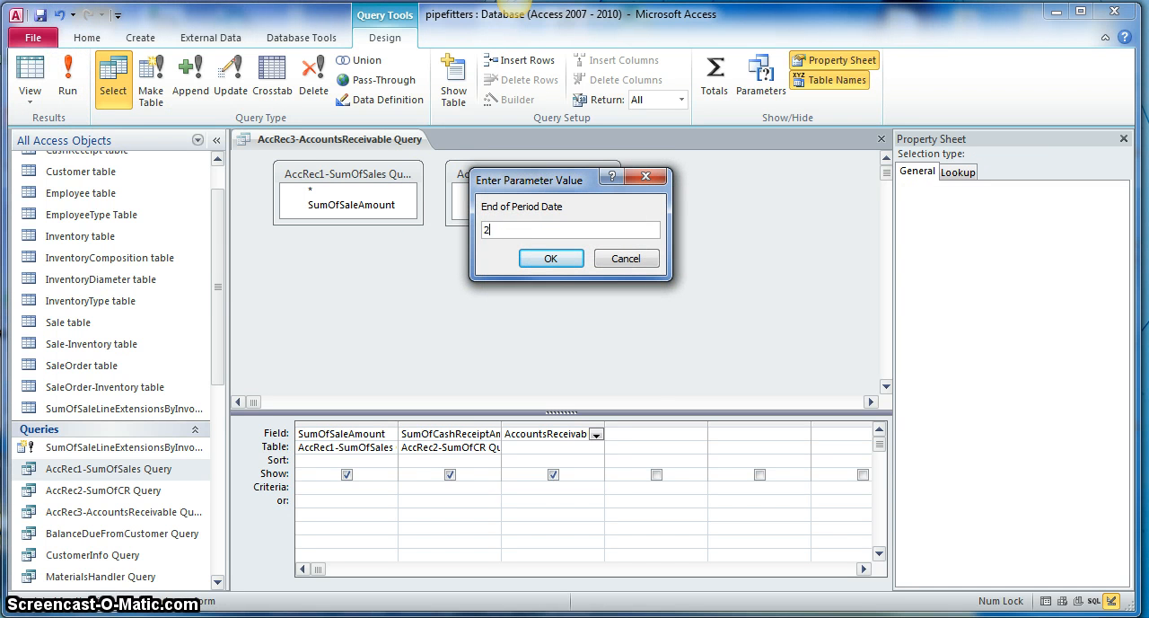
text(28/2/2010)
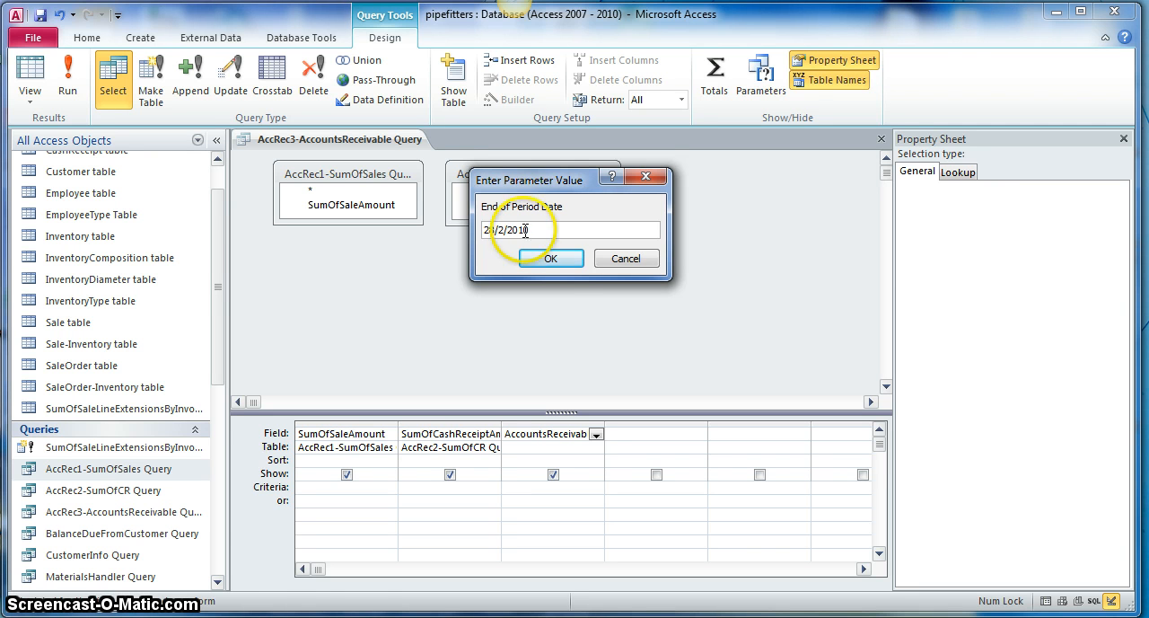
click(550, 258)
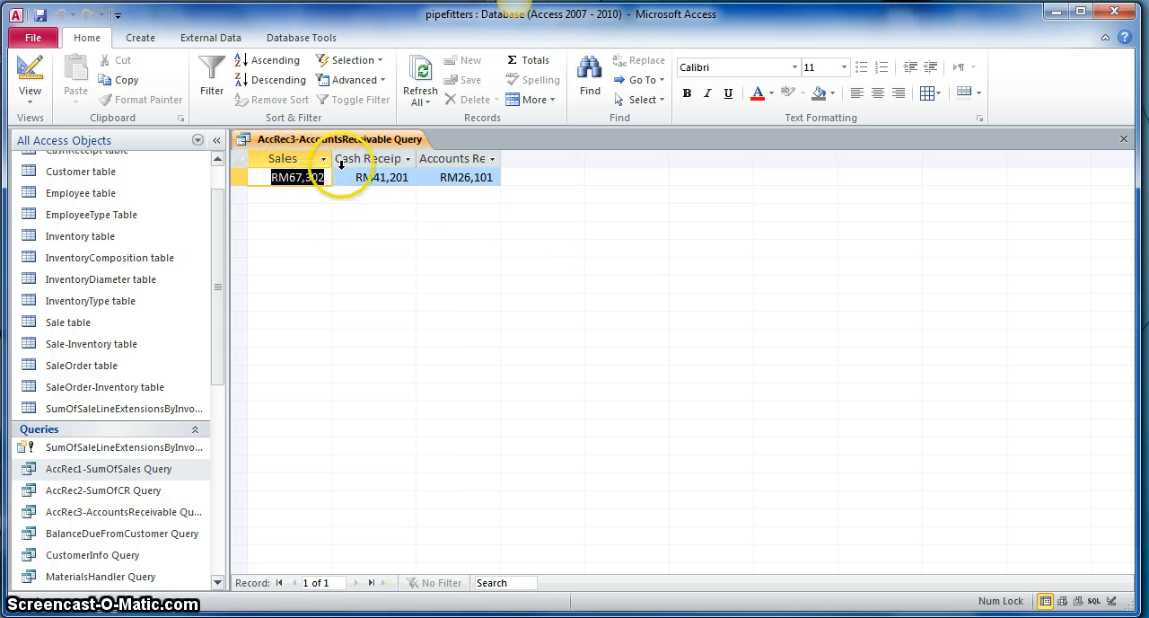
double_click(501, 158)
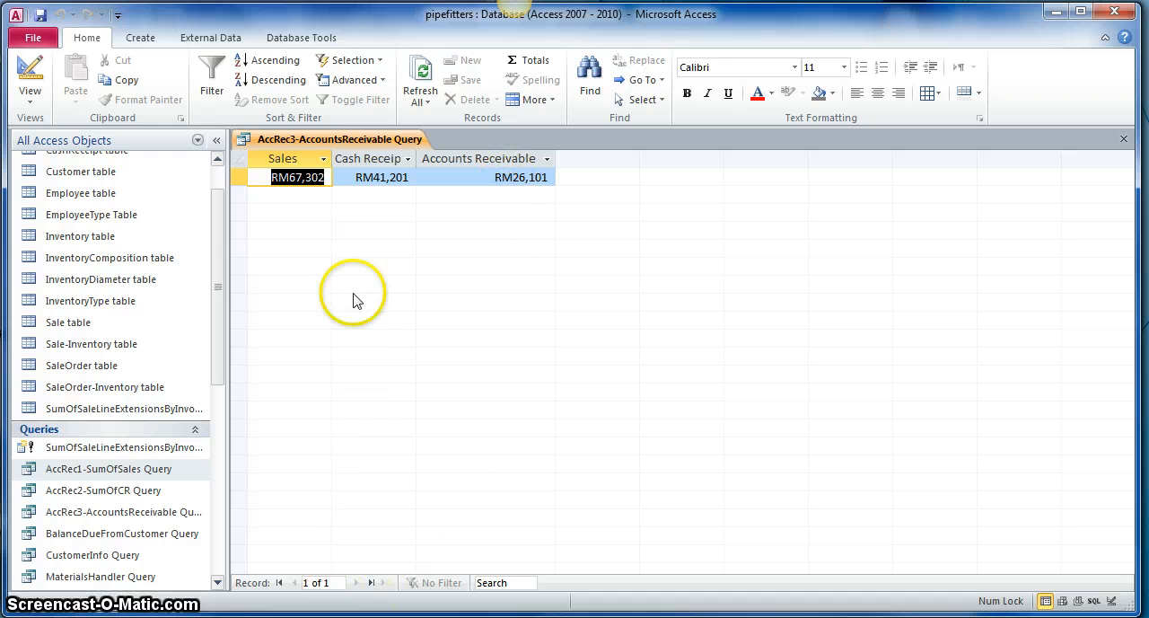